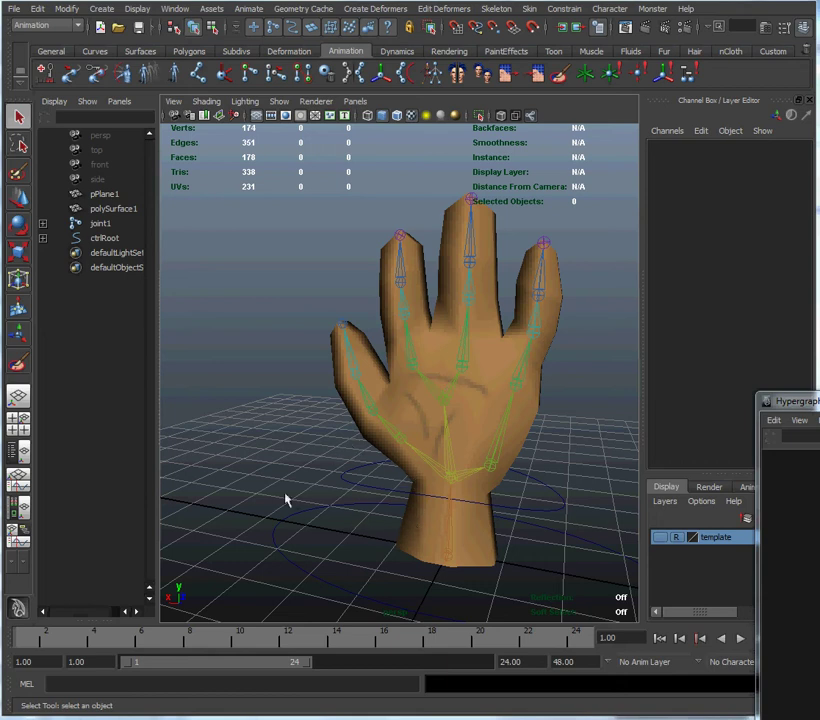
Step: Select ctrlRoot and drive Finger Curl 1 to curl and straighten the index finger
{"action": "left_click_drag", "start_coordinate": [288, 518], "coordinate": [333, 531]}
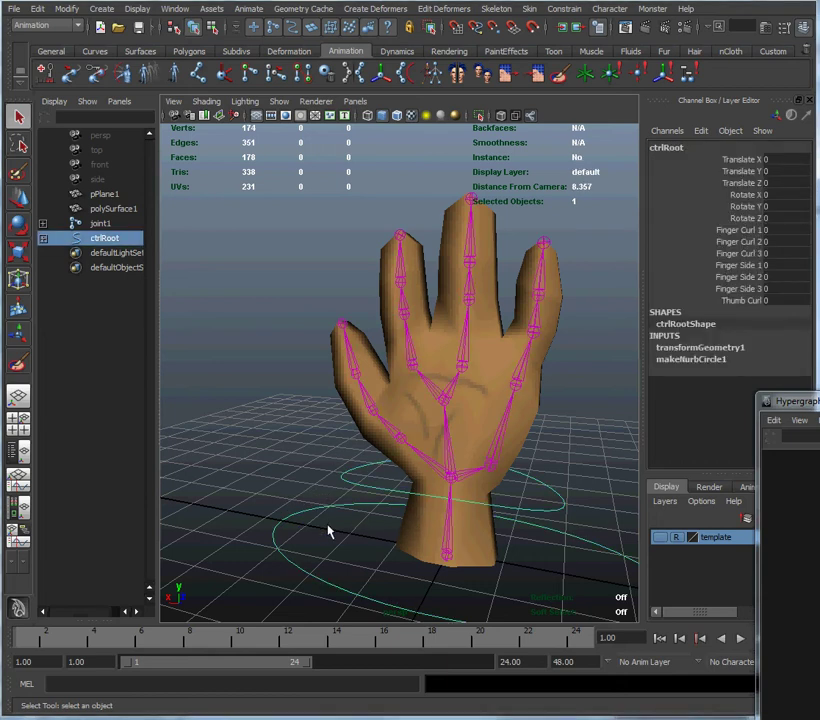
{"action": "left_click", "coordinate": [707, 233]}
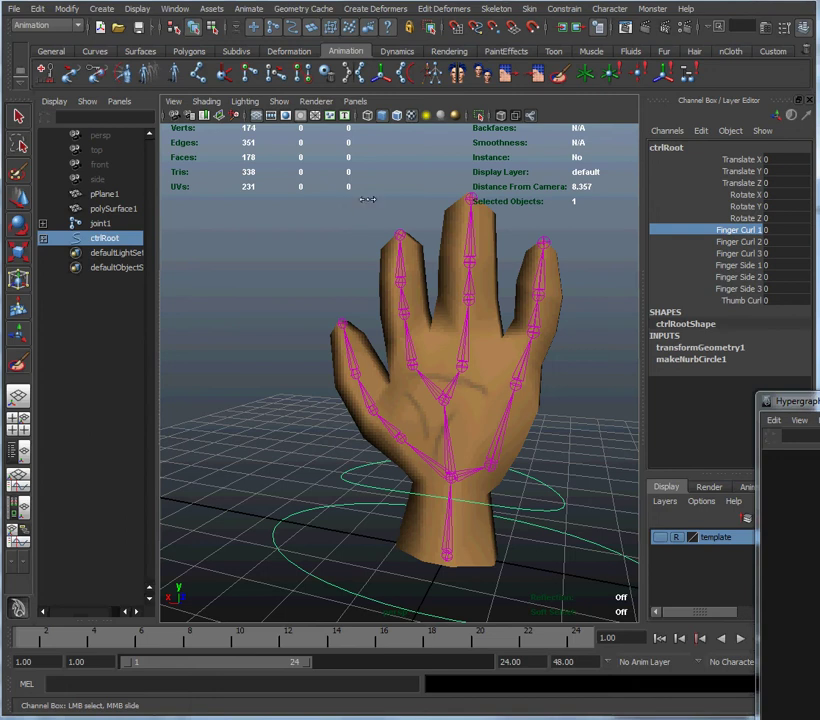
{"action": "middle_click_drag", "start_coordinate": [355, 196], "coordinate": [372, 287]}
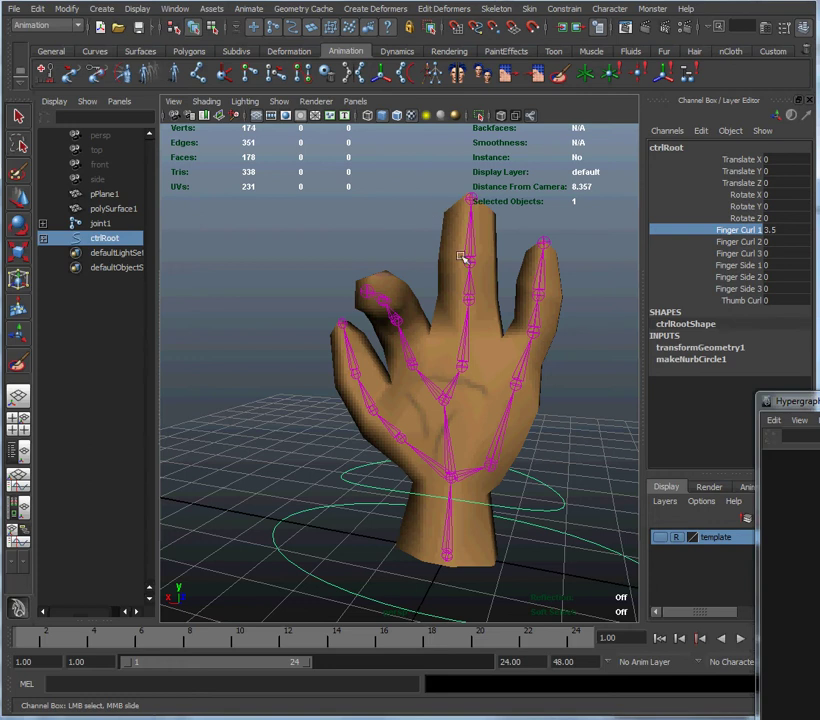
{"action": "middle_click_drag", "start_coordinate": [381, 226], "coordinate": [331, 185]}
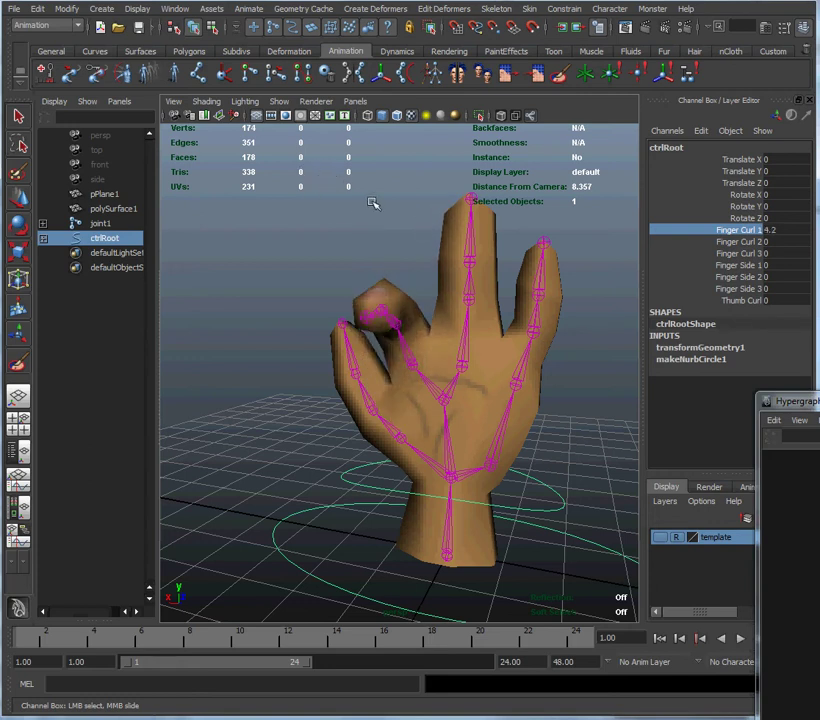
{"action": "left_click_drag", "start_coordinate": [313, 209], "coordinate": [352, 311], "text": "alt"}
{"action": "middle_click_drag", "start_coordinate": [352, 311], "coordinate": [386, 302]}
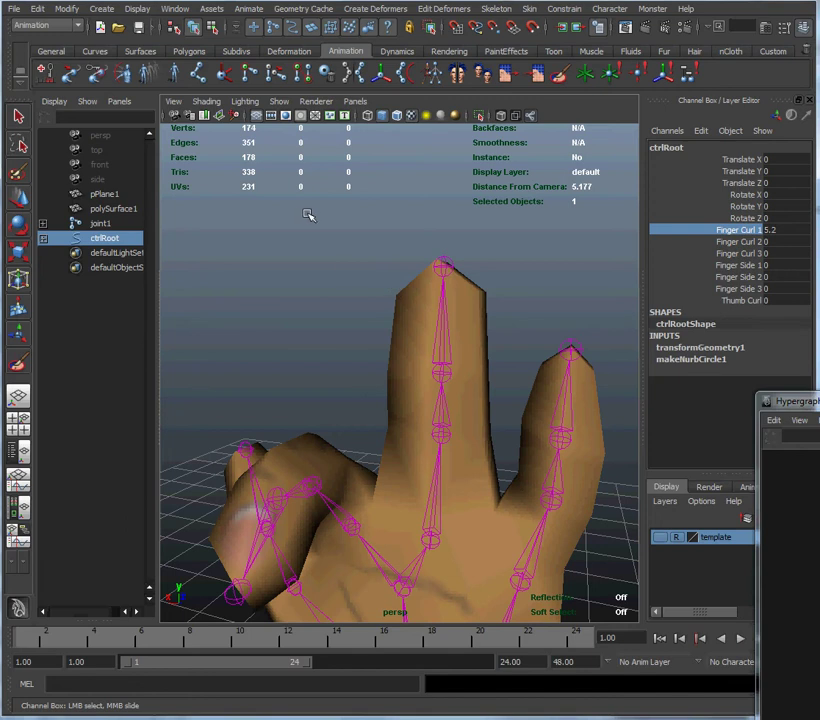
Step: Curl the finger again to check deformation, then return Finger Curl 1 to 0
{"action": "middle_click_drag", "start_coordinate": [304, 216], "coordinate": [252, 194]}
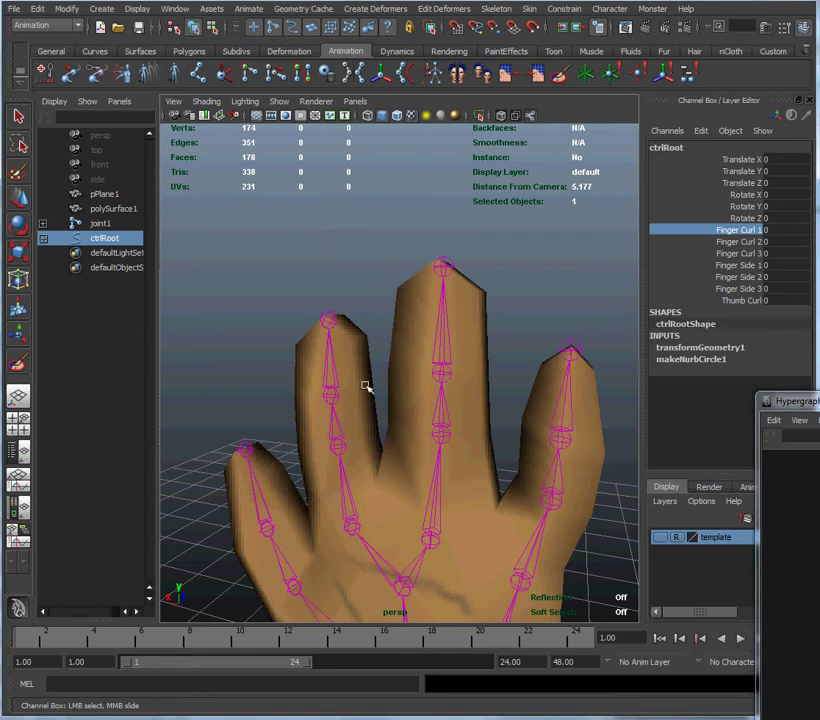
{"action": "middle_click_drag", "start_coordinate": [278, 223], "coordinate": [232, 216]}
{"action": "scroll", "coordinate": [330, 272], "scroll_direction": "down", "scroll_amount": 1}
{"action": "scroll", "coordinate": [330, 272], "scroll_direction": "down", "scroll_amount": 3}
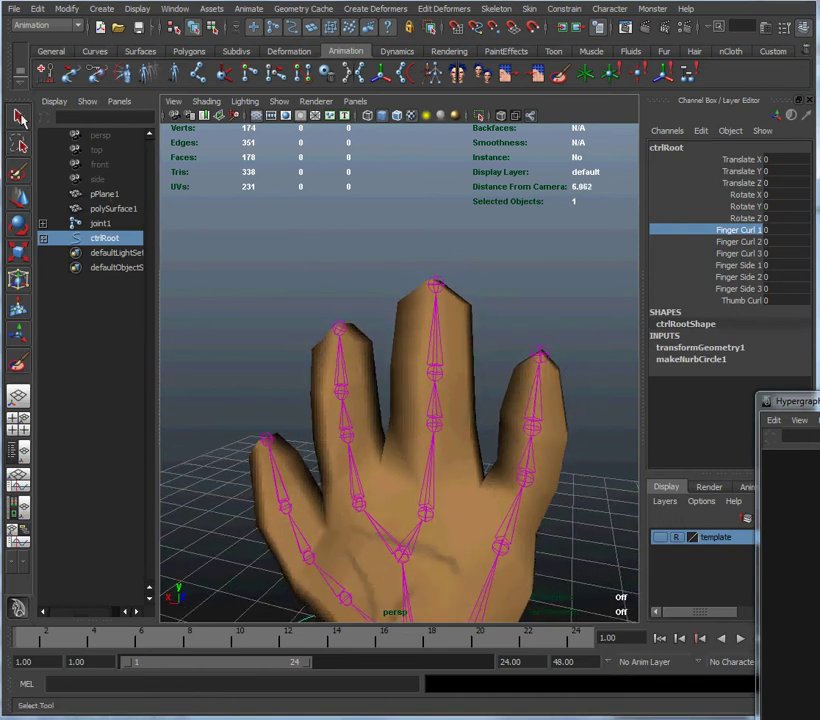
{"action": "left_click", "coordinate": [240, 30]}
Step: Restrict the selection mask to surfaces and marquee-select 137 vertices of the hand mesh
{"action": "left_click", "coordinate": [265, 45]}
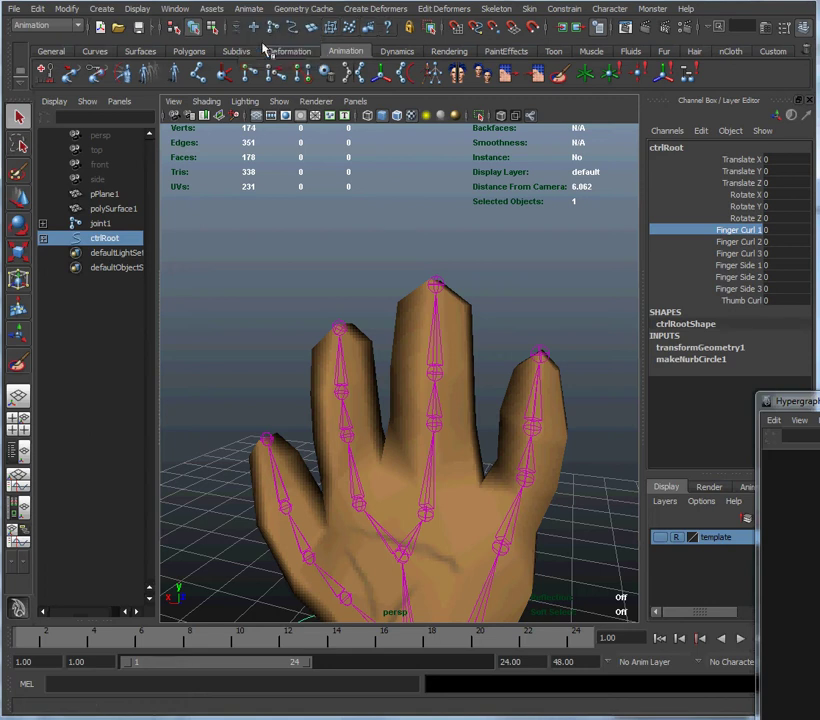
{"action": "left_click", "coordinate": [311, 29]}
{"action": "left_click", "coordinate": [455, 395]}
{"action": "right_click_drag", "start_coordinate": [460, 364], "coordinate": [422, 368]}
{"action": "left_click_drag", "start_coordinate": [268, 258], "coordinate": [588, 576]}
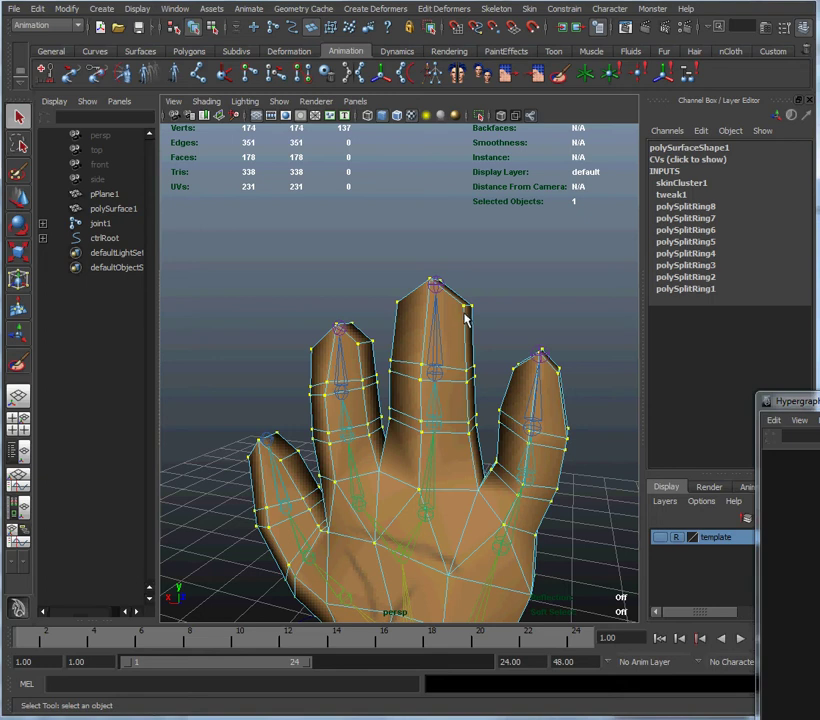
Step: Browse the Skin > Bind Skin menu and close it without binding
{"action": "left_click", "coordinate": [529, 8]}
{"action": "mouse_move", "coordinate": [565, 36]}
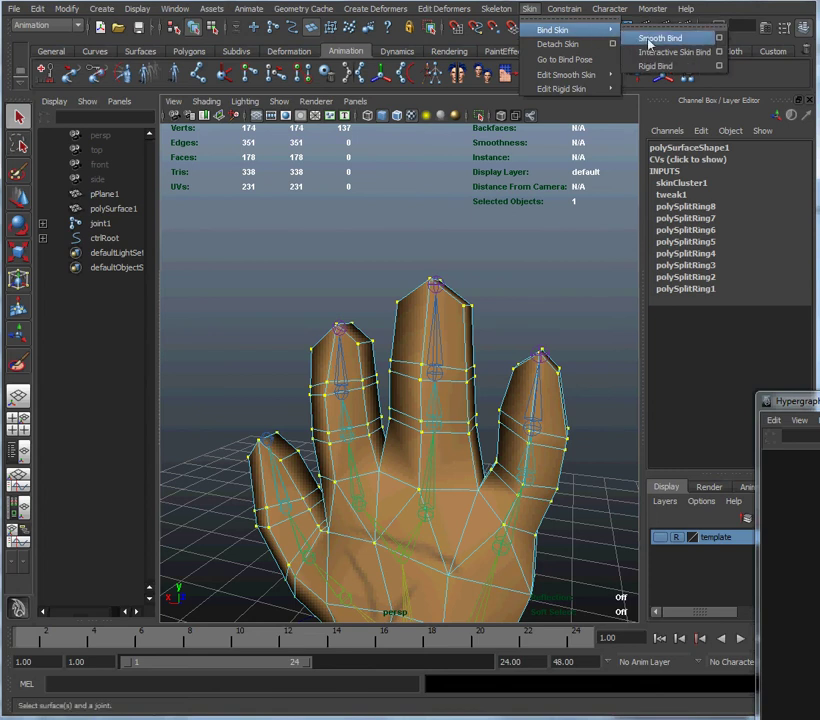
{"action": "left_click", "coordinate": [540, 6]}
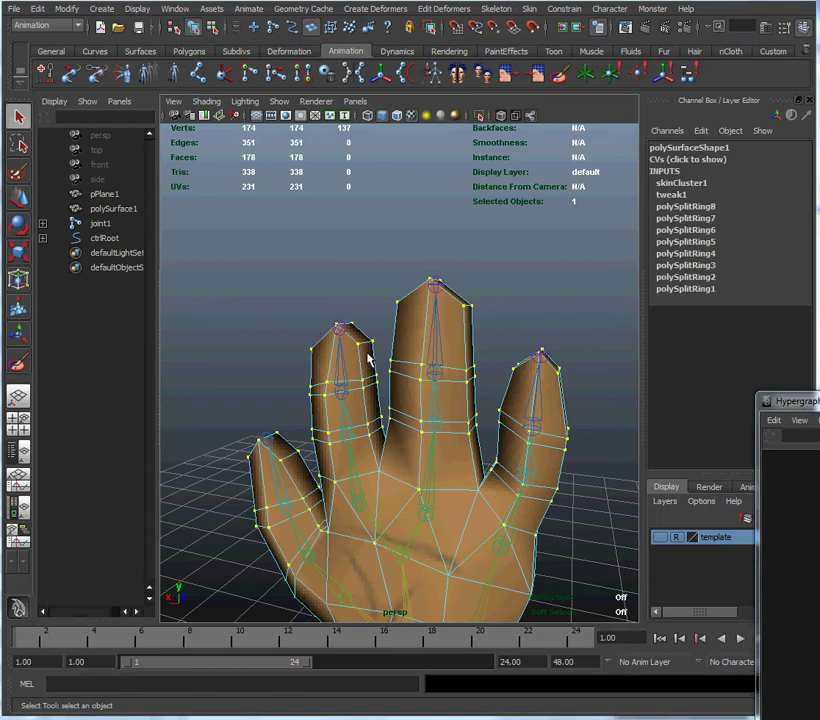
Step: Orbit and dolly around the hand to inspect the finger edge loops from several angles
{"action": "left_click_drag", "start_coordinate": [364, 350], "coordinate": [415, 375], "text": "alt"}
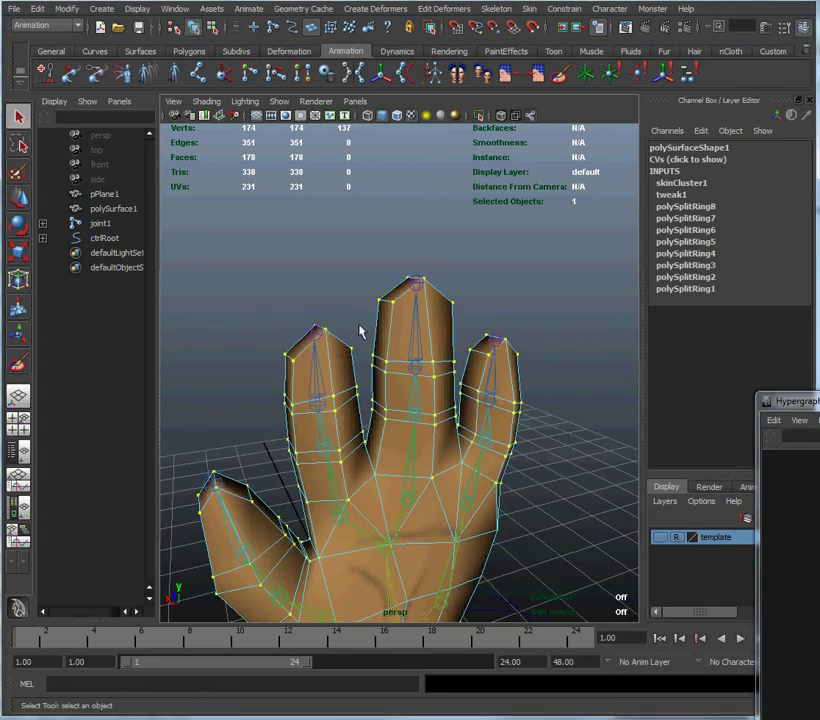
{"action": "left_click_drag", "start_coordinate": [366, 329], "coordinate": [404, 333], "text": "alt"}
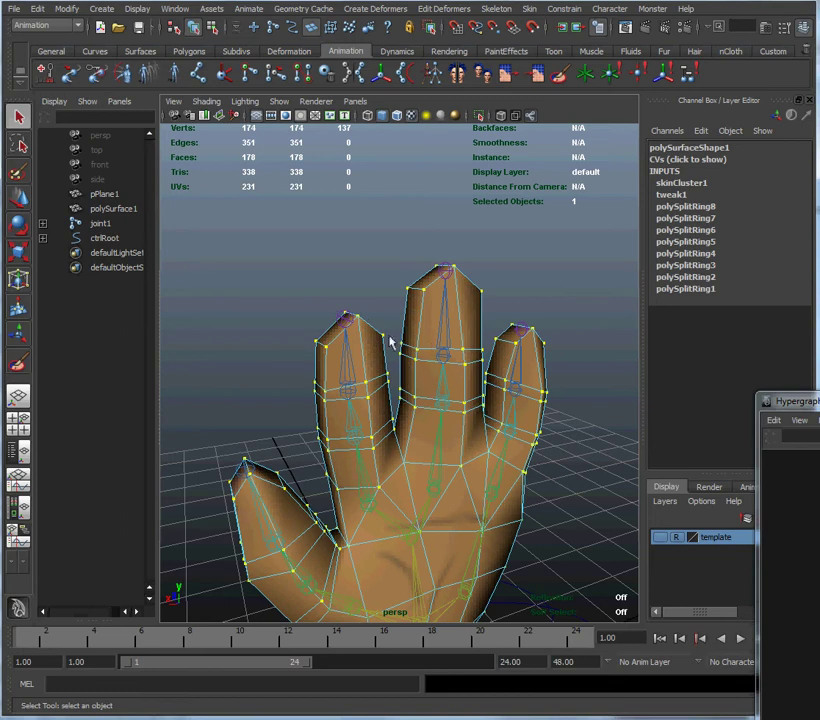
{"action": "scroll", "coordinate": [430, 352], "scroll_direction": "up", "scroll_amount": 5}
{"action": "left_click_drag", "start_coordinate": [439, 353], "coordinate": [421, 353], "text": "alt"}
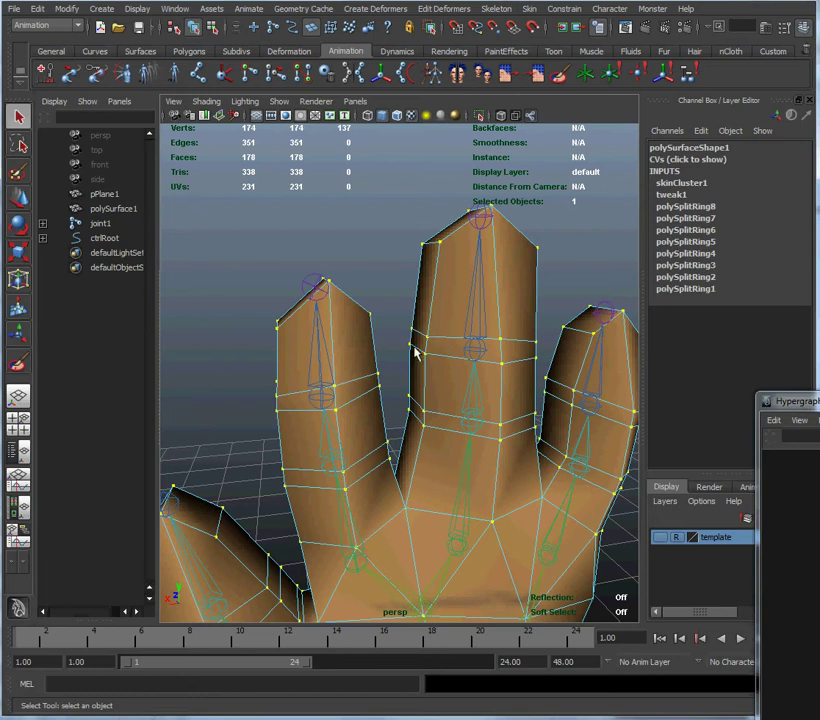
{"action": "left_click_drag", "start_coordinate": [498, 381], "coordinate": [363, 396], "text": "alt"}
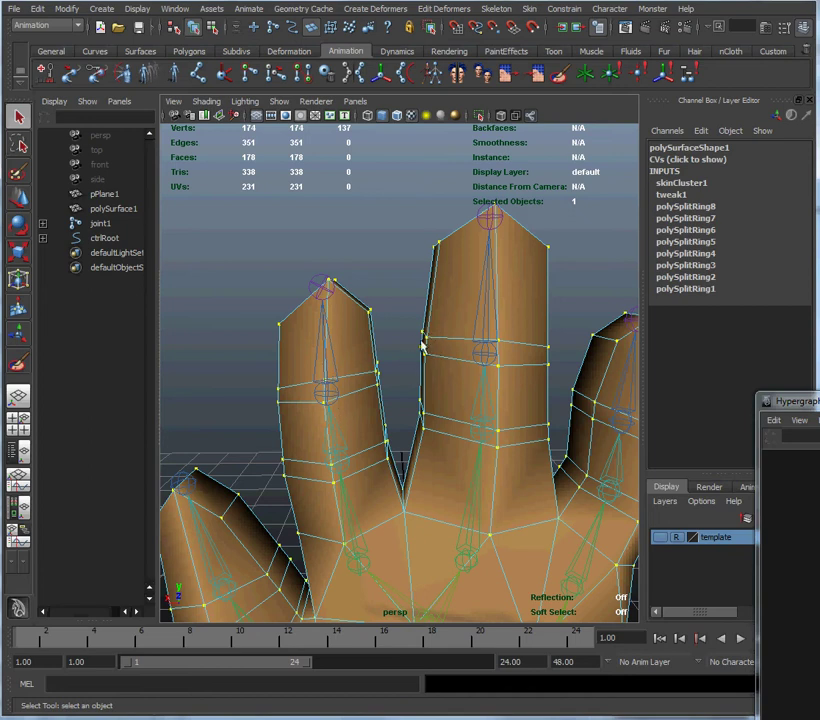
{"action": "left_click_drag", "start_coordinate": [472, 348], "coordinate": [436, 345], "text": "alt"}
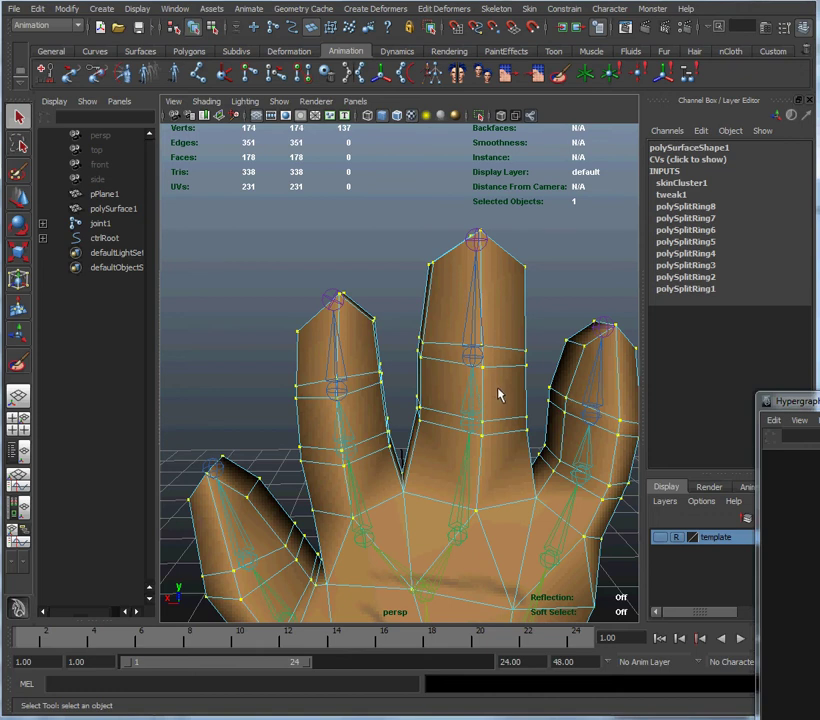
{"action": "left_click_drag", "start_coordinate": [501, 392], "coordinate": [467, 394], "text": "alt"}
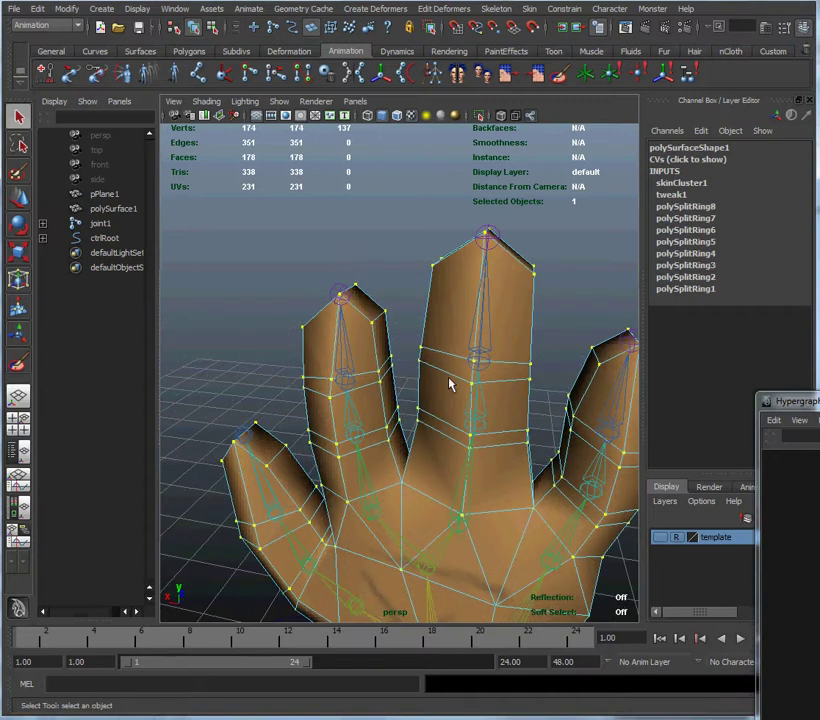
{"action": "scroll", "coordinate": [460, 380], "scroll_direction": "down", "scroll_amount": 2}
{"action": "scroll", "coordinate": [463, 377], "scroll_direction": "down", "scroll_amount": 3}
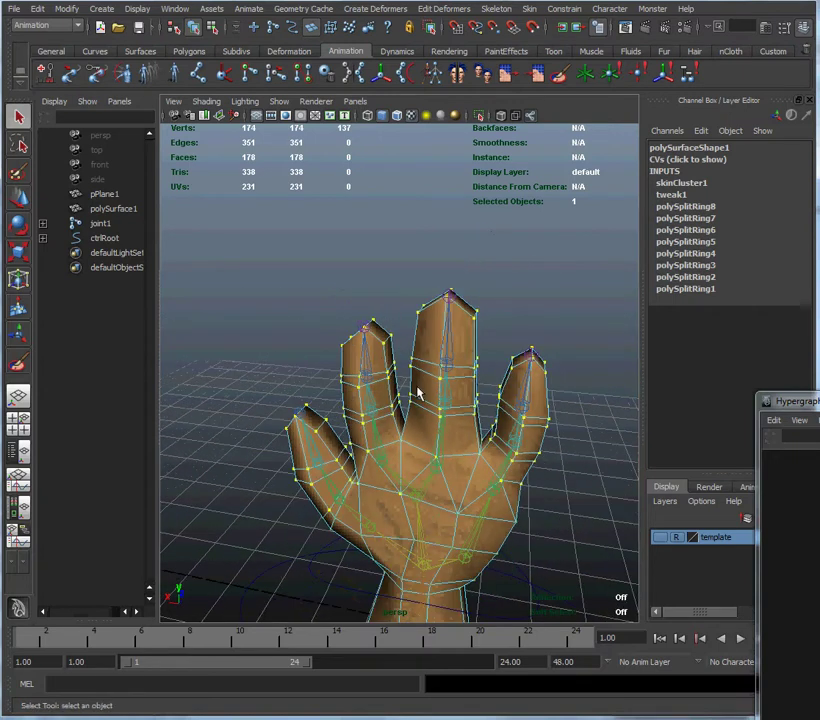
{"action": "left_click_drag", "start_coordinate": [419, 388], "coordinate": [369, 253], "text": "alt"}
Step: Clear the vertex selection and return the hand mesh to object mode
{"action": "left_click", "coordinate": [369, 253]}
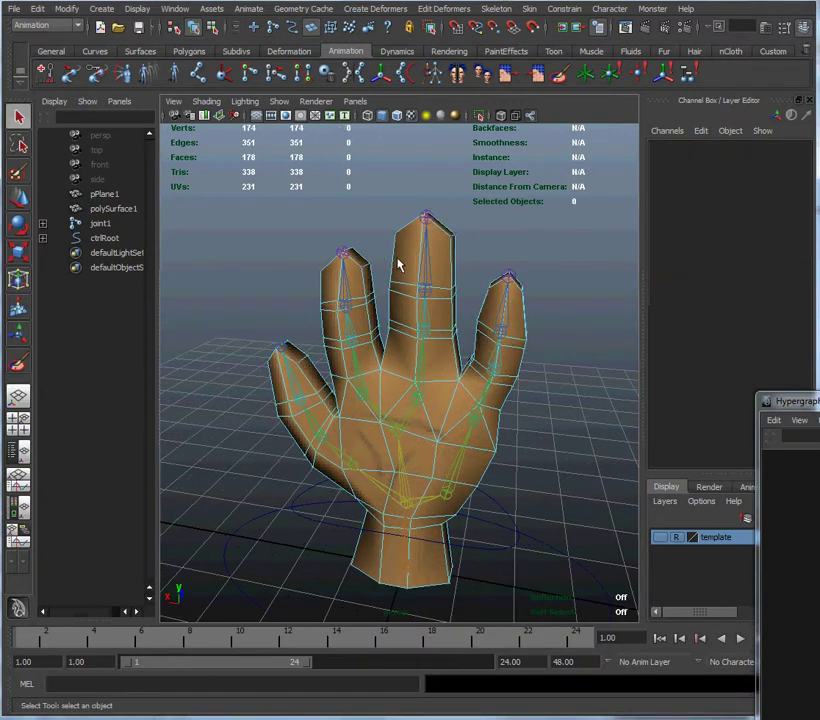
{"action": "right_click_drag", "start_coordinate": [399, 262], "coordinate": [440, 243]}
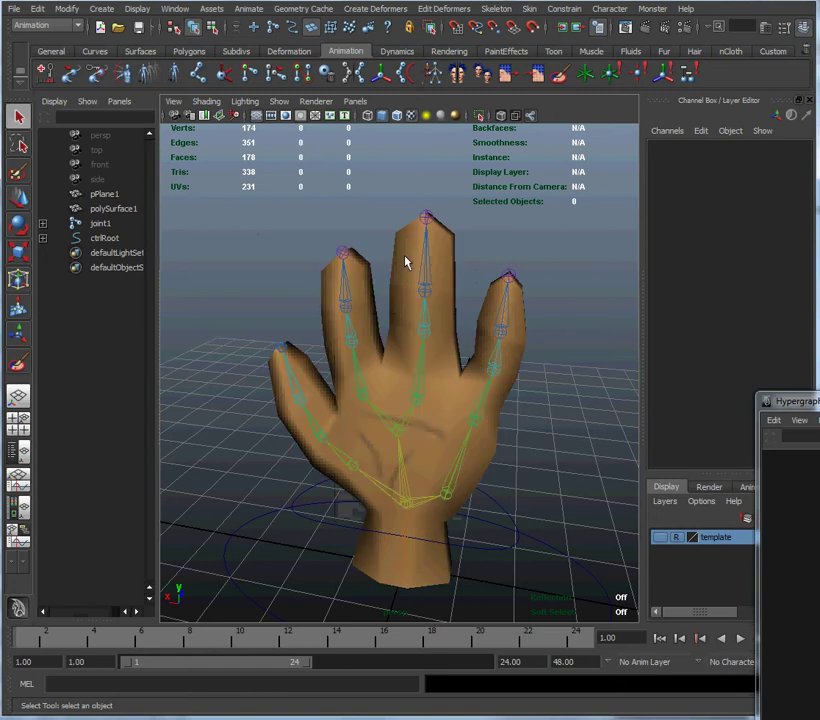
{"action": "left_click", "coordinate": [414, 263]}
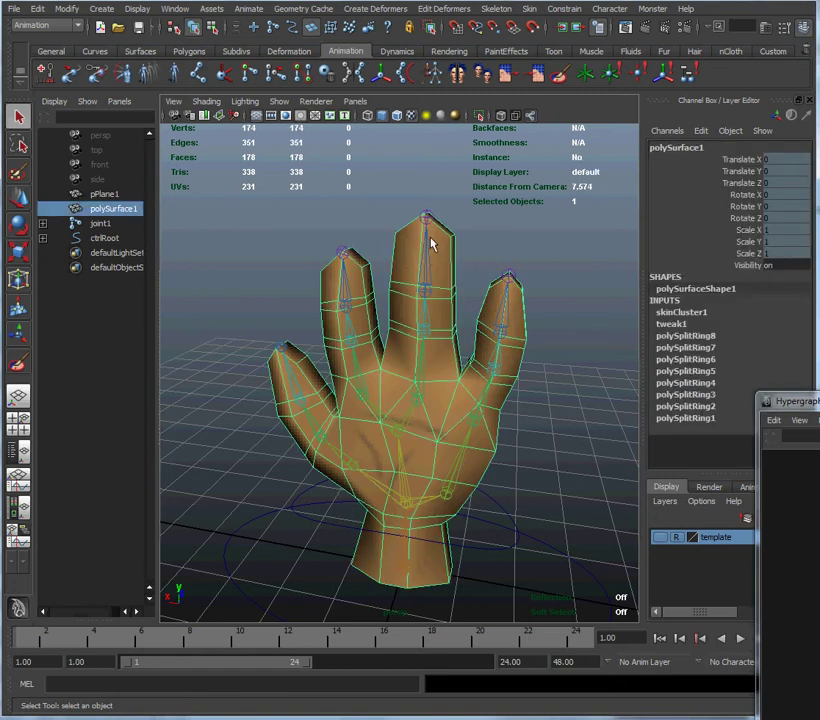
Step: Expand joint1 and joint2 in the Outliner and select joint1 for renaming
{"action": "left_click", "coordinate": [43, 224]}
{"action": "left_click", "coordinate": [43, 238]}
{"action": "left_click", "coordinate": [96, 225]}
{"action": "left_click", "coordinate": [716, 148]}
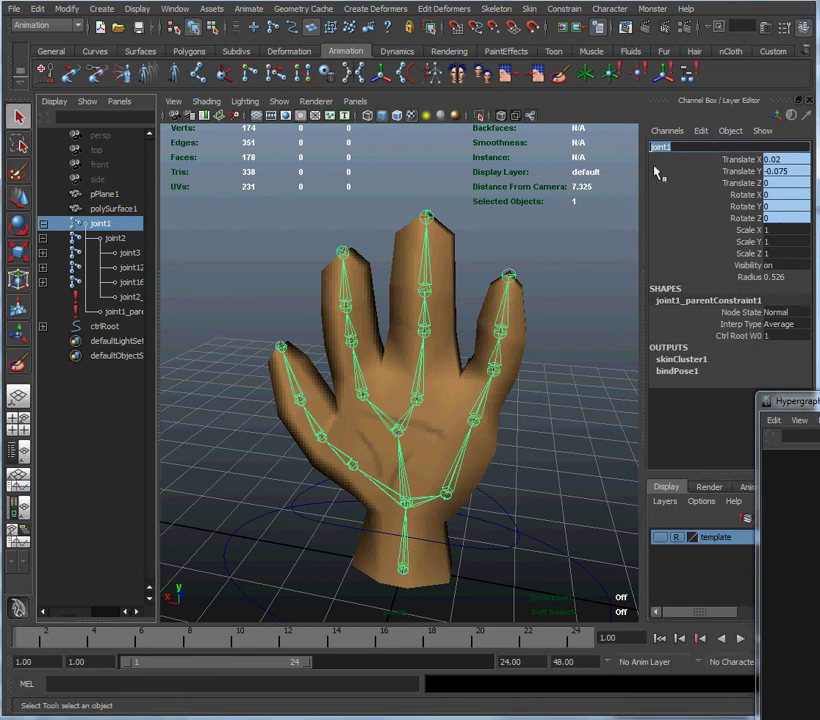
{"action": "left_click", "coordinate": [450, 594]}
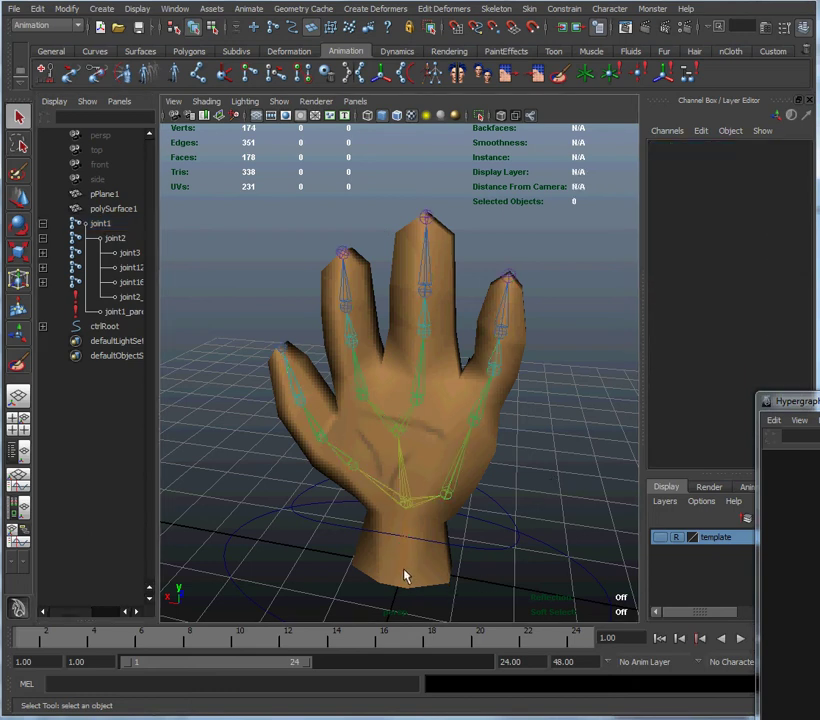
{"action": "left_click", "coordinate": [404, 573]}
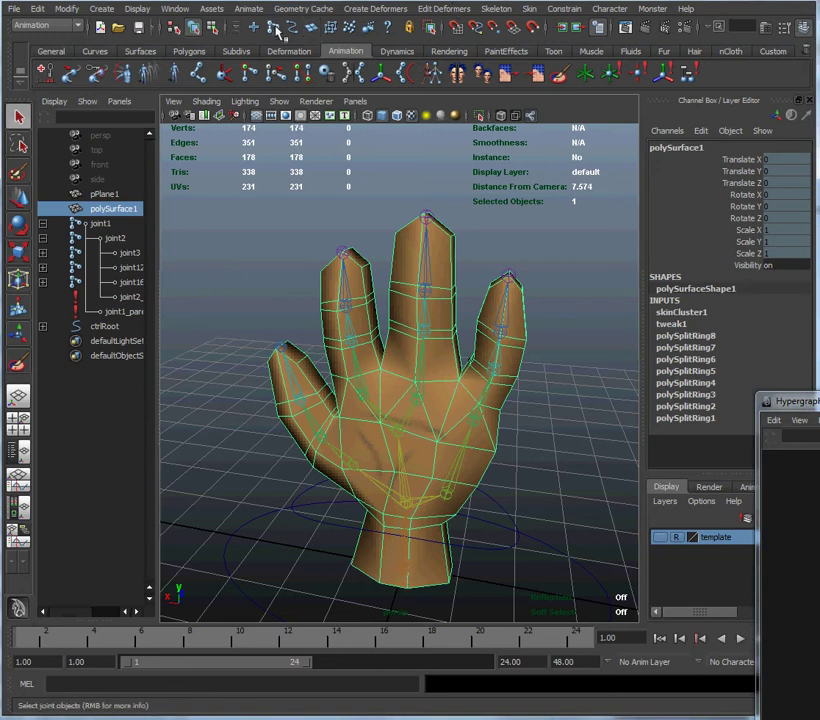
{"action": "left_click", "coordinate": [457, 594]}
{"action": "left_click", "coordinate": [405, 570]}
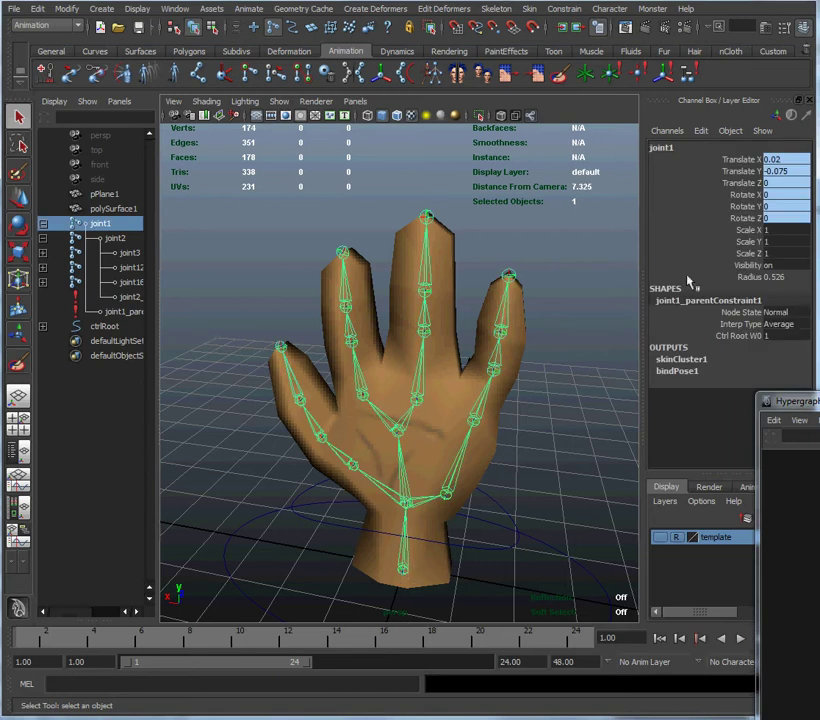
{"action": "left_click", "coordinate": [744, 148]}
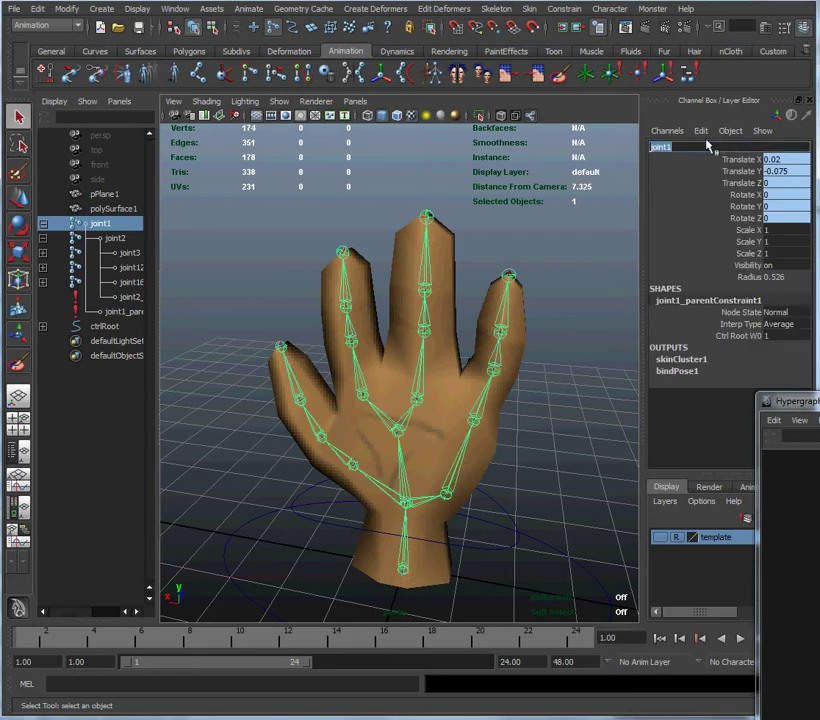
Step: Rename joint1 to root and joint2 to wrist
{"action": "type", "text": "root"}
{"action": "key", "text": "Return"}
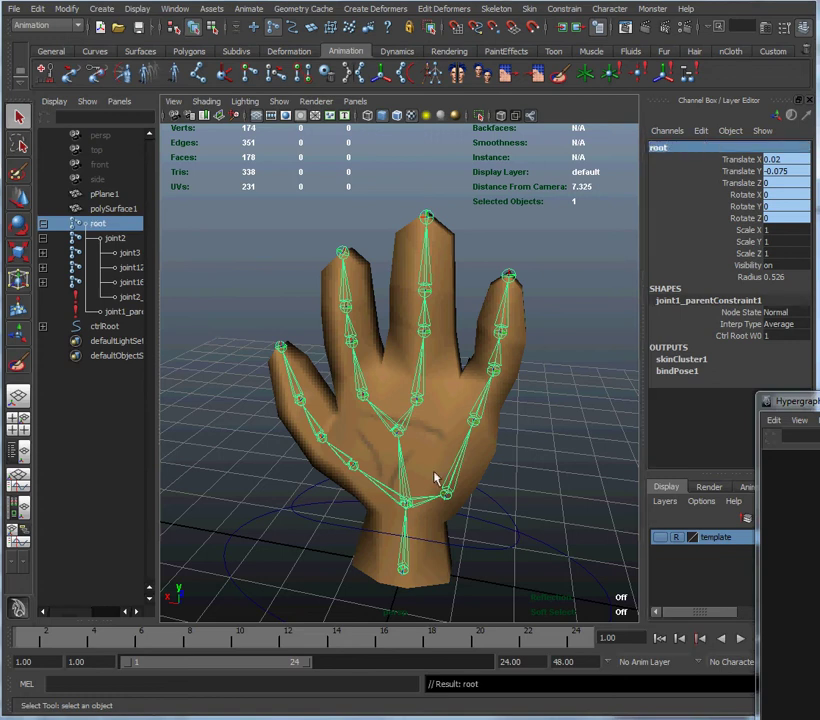
{"action": "left_click", "coordinate": [406, 502]}
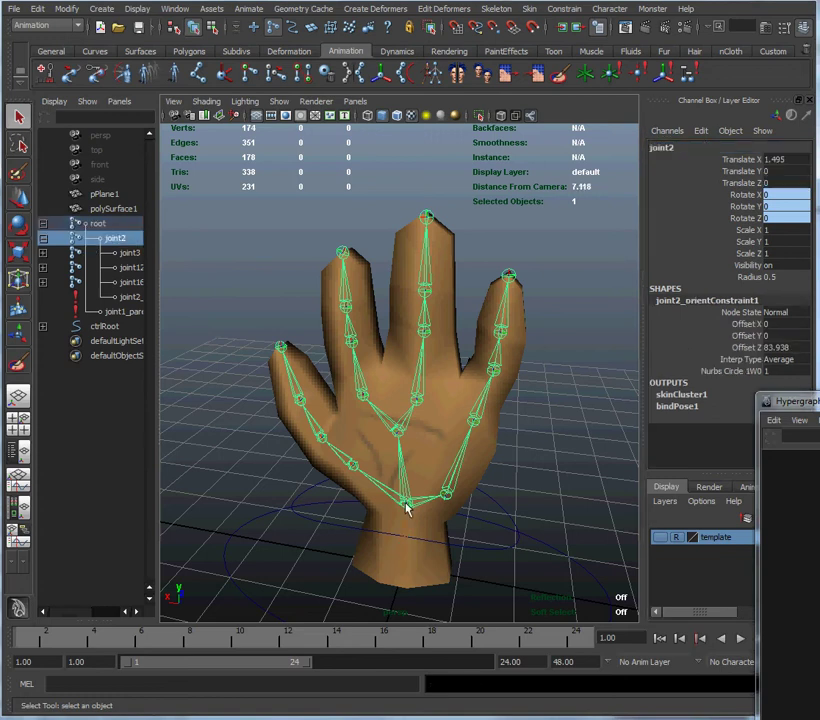
{"action": "double_click", "coordinate": [707, 148]}
{"action": "type", "text": "wrist"}
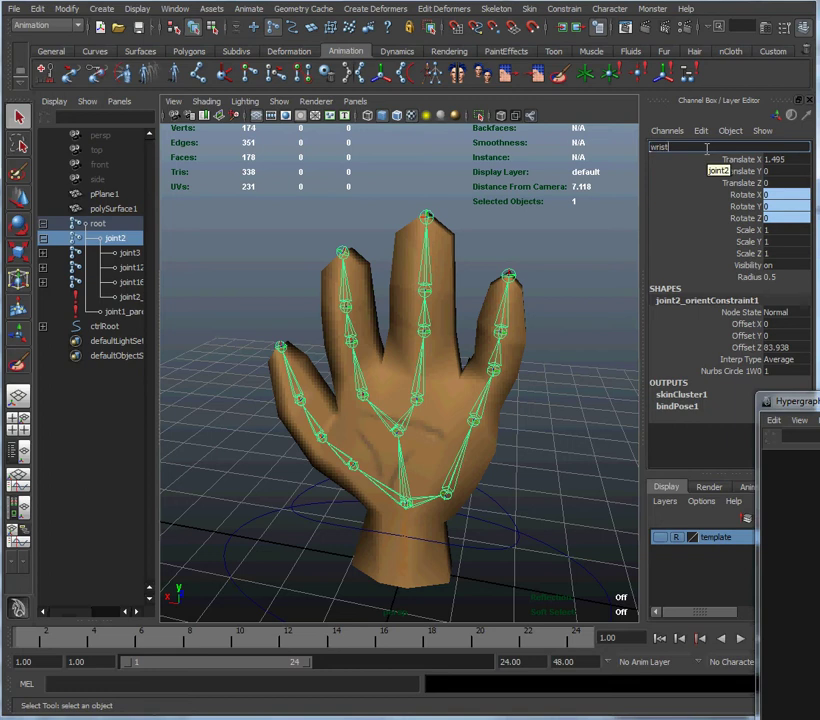
{"action": "key", "text": "Return"}
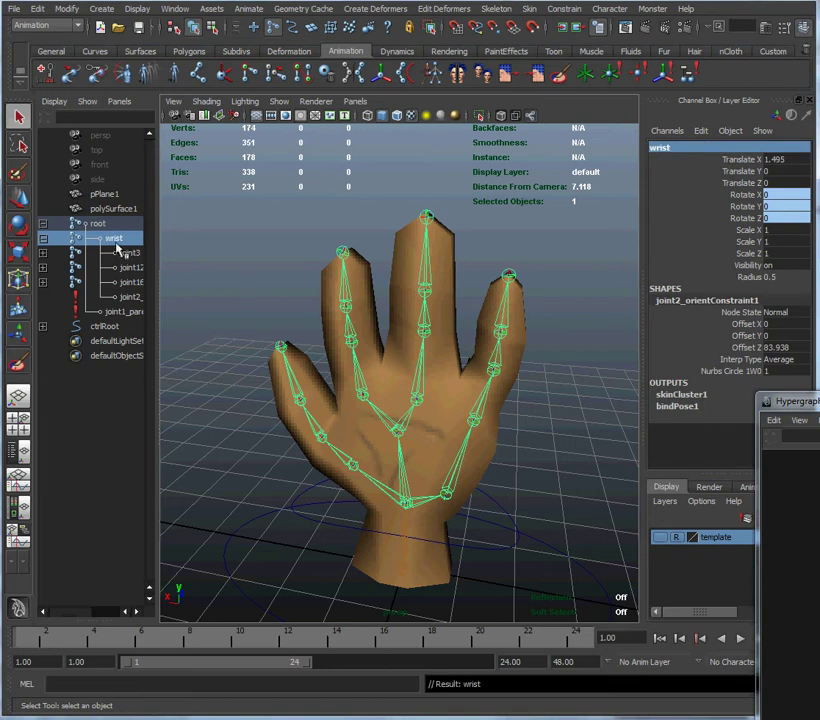
Step: Rename the thumb joints joint12 to thumbRoot and joint13 to thumb1
{"action": "left_click_drag", "start_coordinate": [157, 263], "coordinate": [190, 264]}
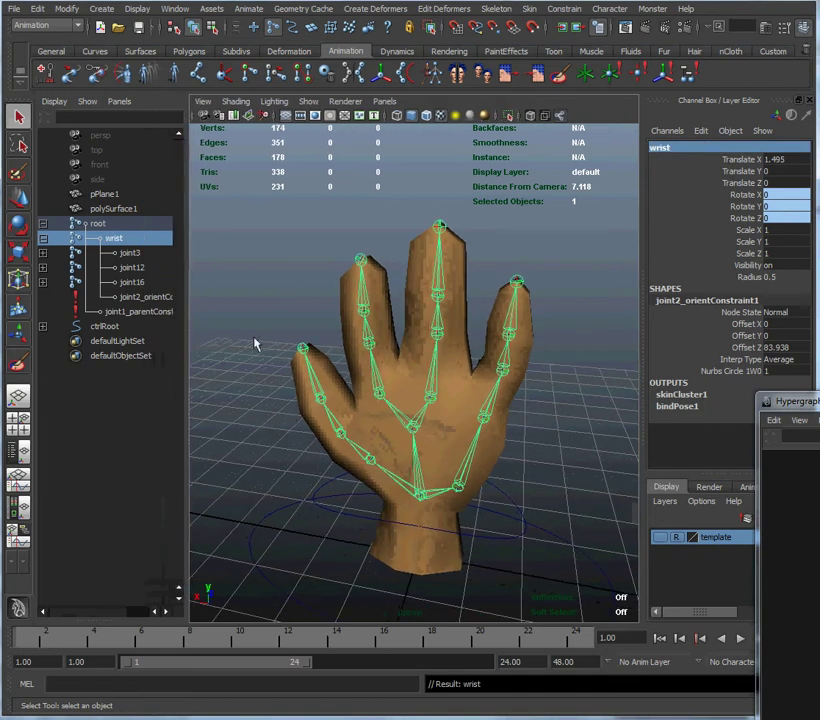
{"action": "left_click", "coordinate": [376, 462]}
{"action": "left_click", "coordinate": [724, 147]}
{"action": "type", "text": "thumbRoot"}
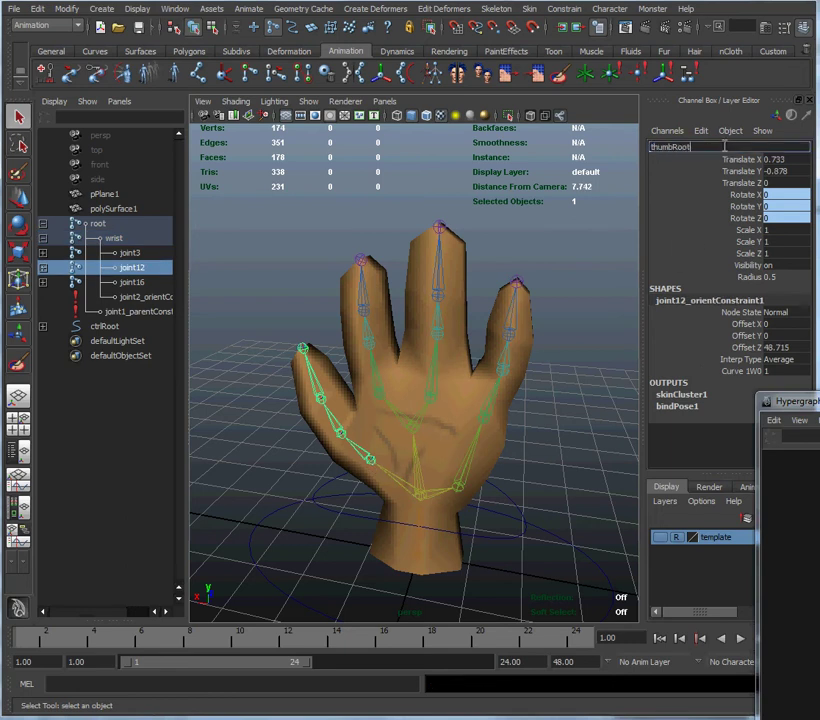
{"action": "key", "text": "Return"}
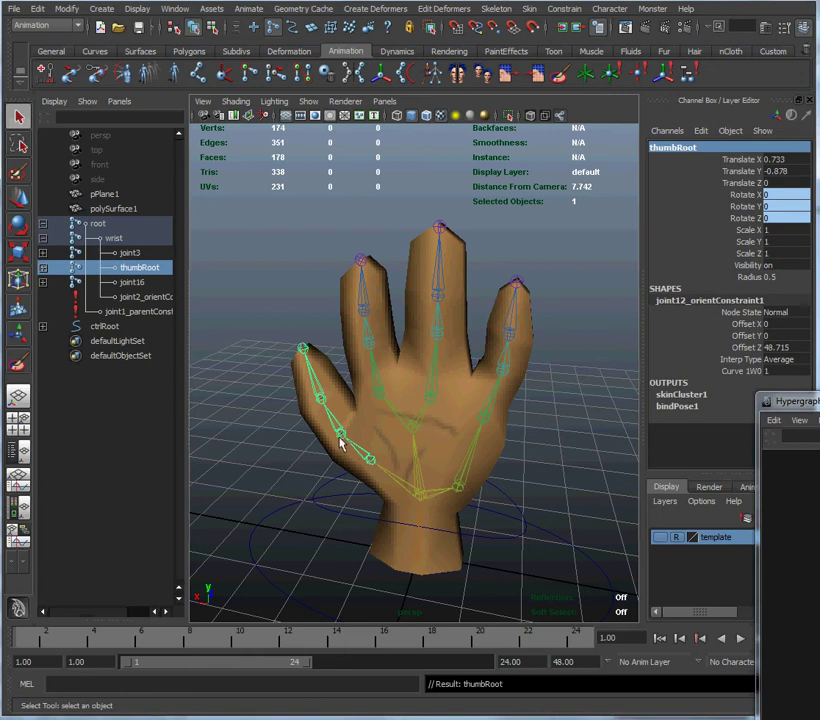
{"action": "left_click", "coordinate": [538, 330]}
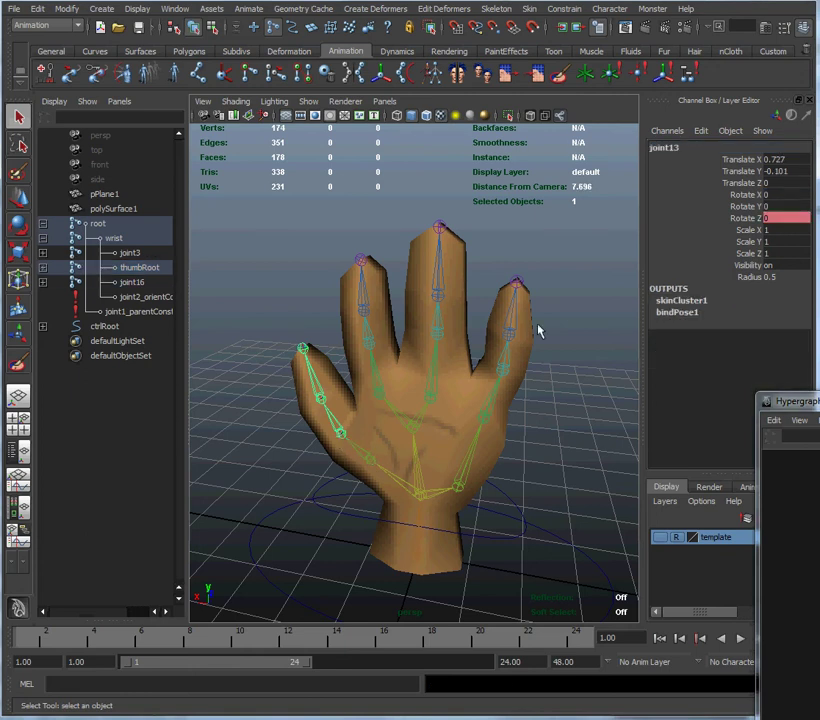
{"action": "left_click", "coordinate": [692, 147]}
{"action": "type", "text": "chum"}
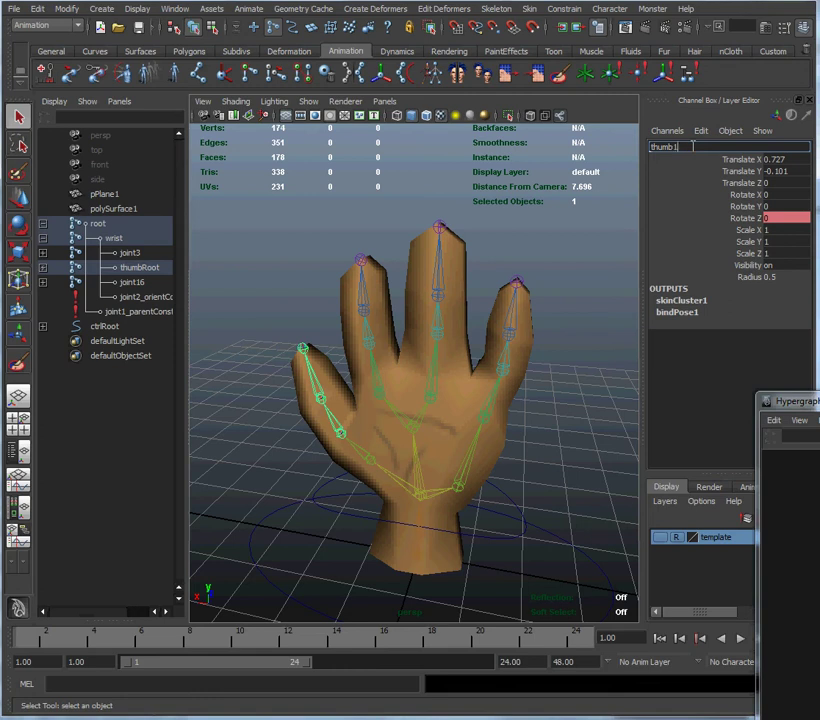
{"action": "key", "text": "Return"}
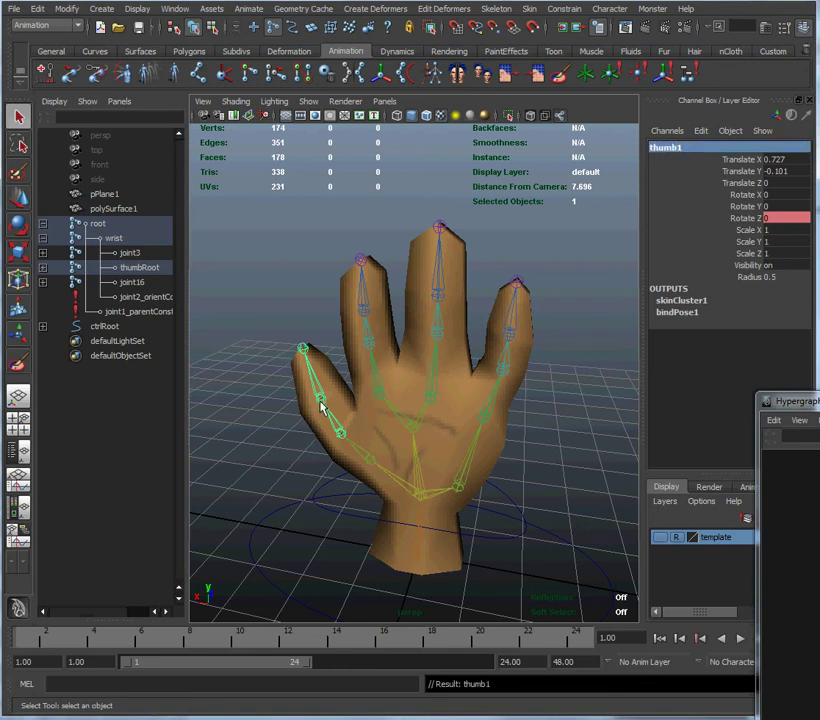
{"action": "left_click", "coordinate": [321, 401]}
{"action": "left_click", "coordinate": [684, 148]}
Step: Rename joint14 to thumb2 and the thumb tip joint15 to thumb3
{"action": "type", "text": "thum"}
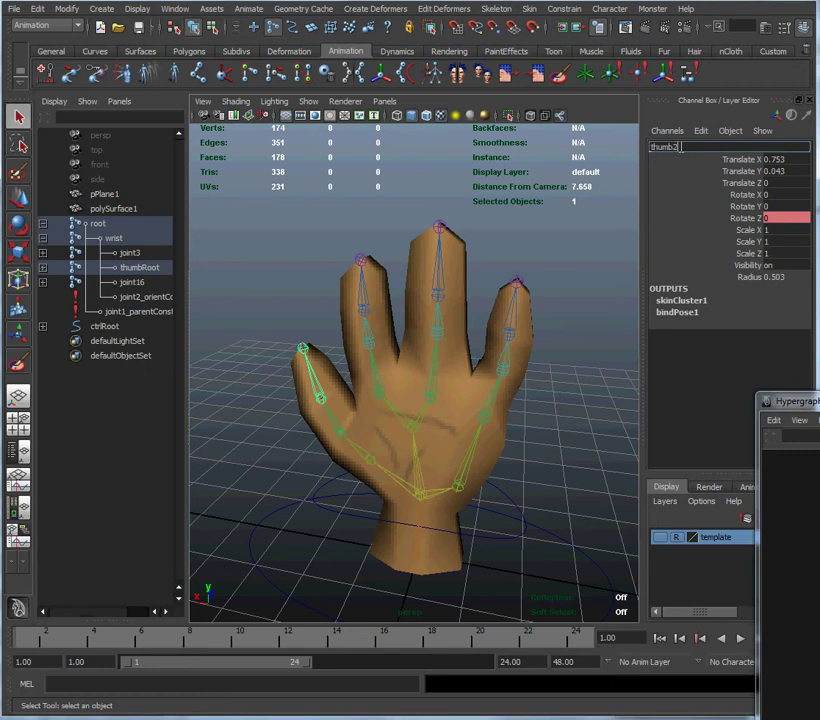
{"action": "type", "text": "b2"}
{"action": "key", "text": "Return"}
{"action": "left_click", "coordinate": [303, 349]}
{"action": "left_click", "coordinate": [686, 148]}
{"action": "type", "text": "thu"}
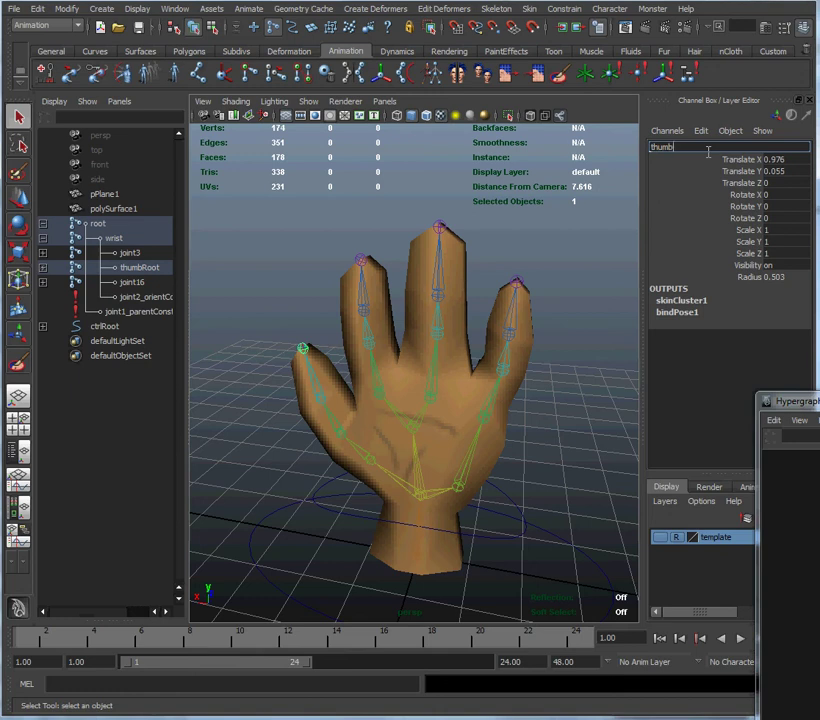
{"action": "key", "text": "Return"}
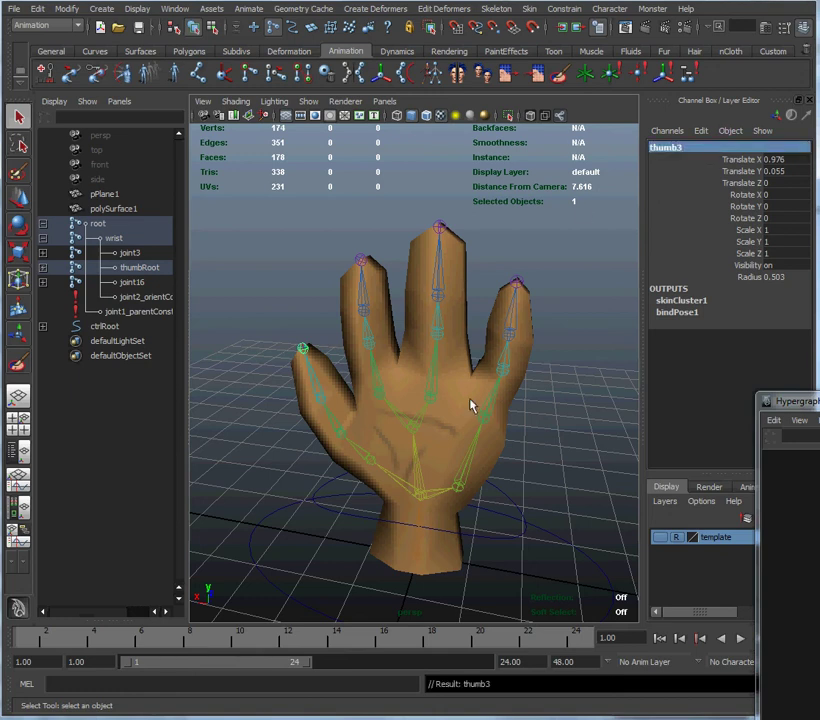
Step: Expand the thumb chain in the Outliner and rename joint3 to handMid
{"action": "left_click", "coordinate": [415, 434]}
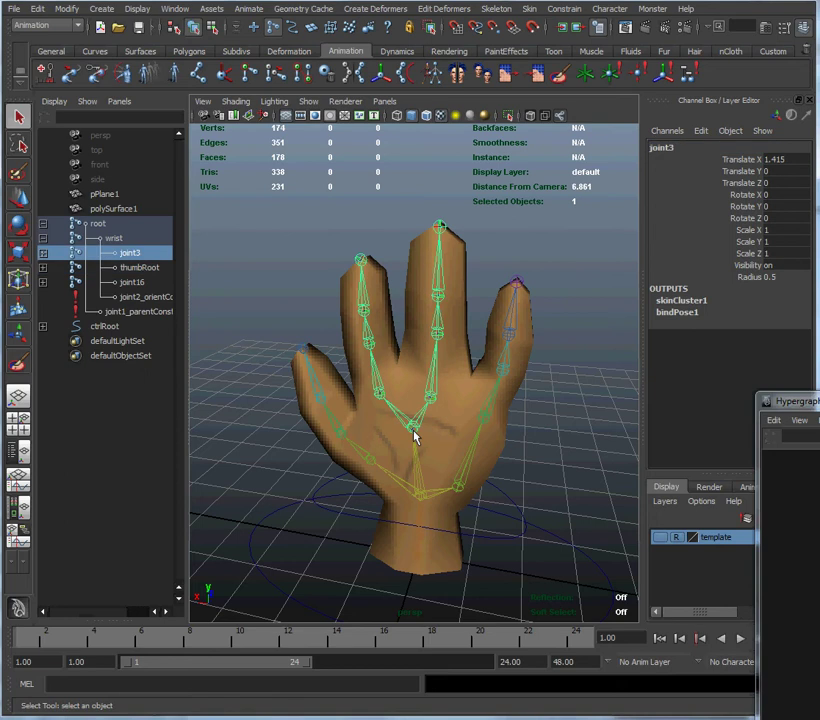
{"action": "left_click", "coordinate": [43, 267]}
{"action": "left_click", "coordinate": [43, 282]}
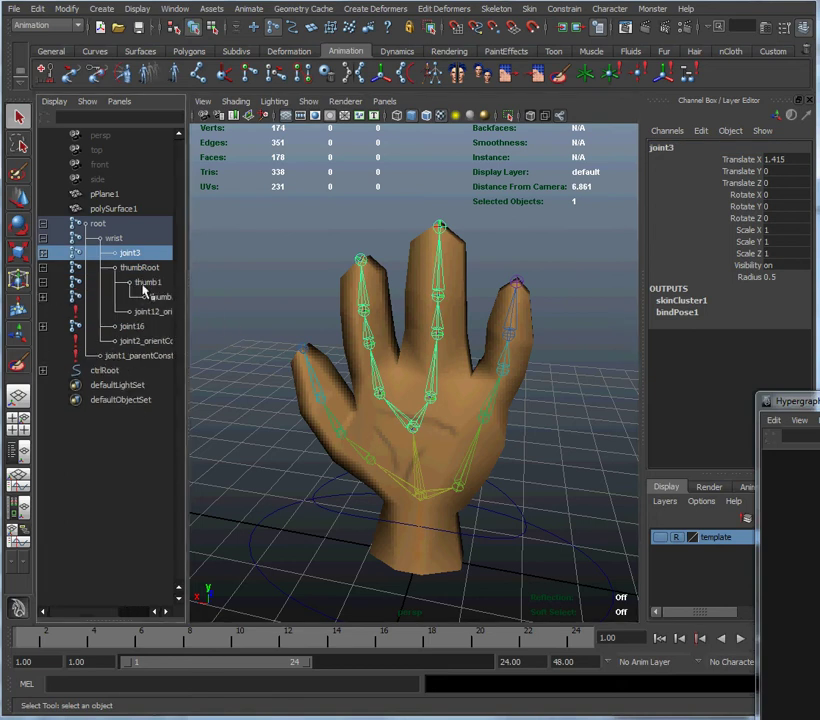
{"action": "left_click_drag", "start_coordinate": [190, 305], "coordinate": [242, 305]}
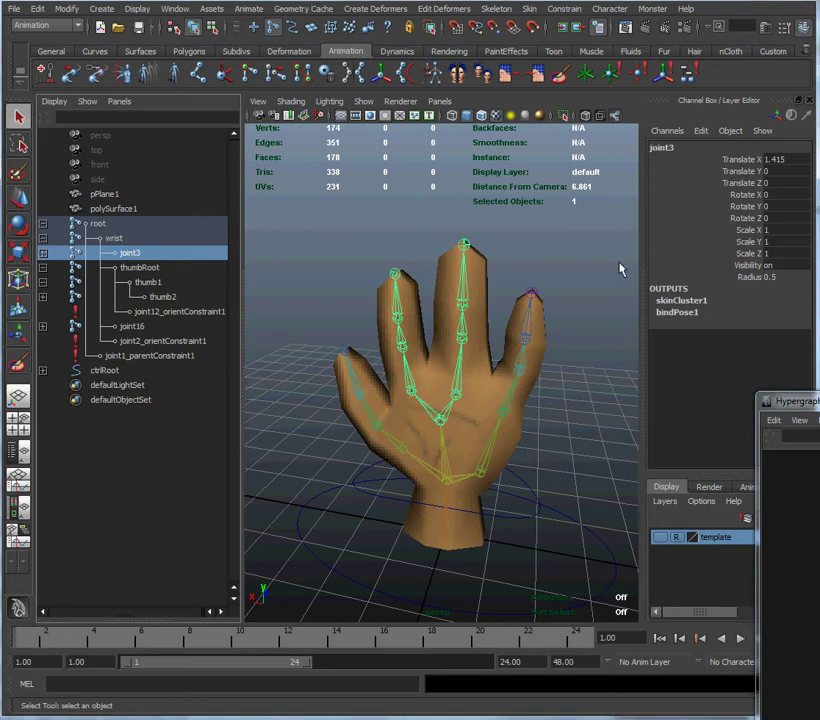
{"action": "left_click", "coordinate": [722, 150]}
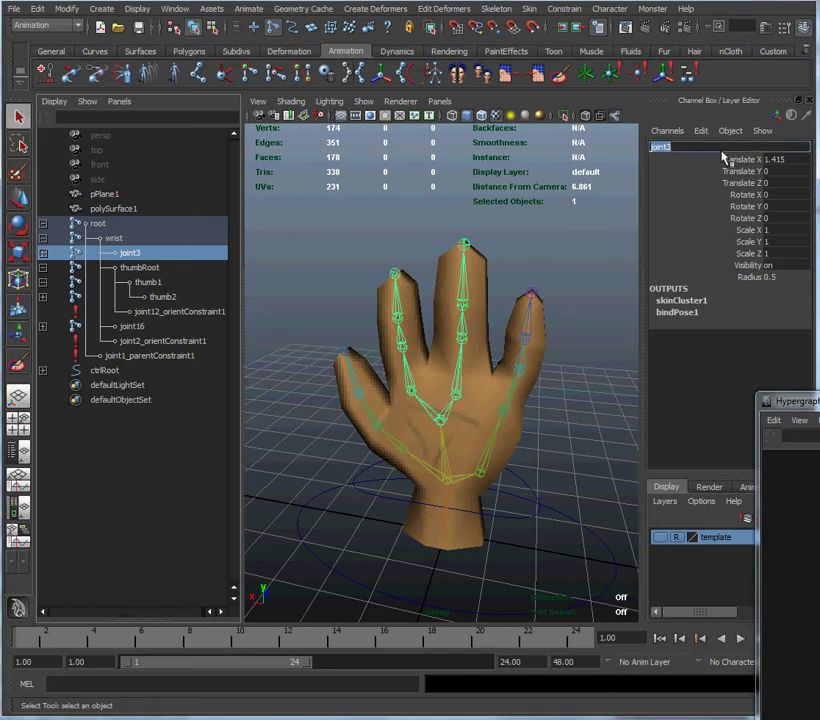
{"action": "type", "text": "handMid"}
{"action": "key", "text": "Return"}
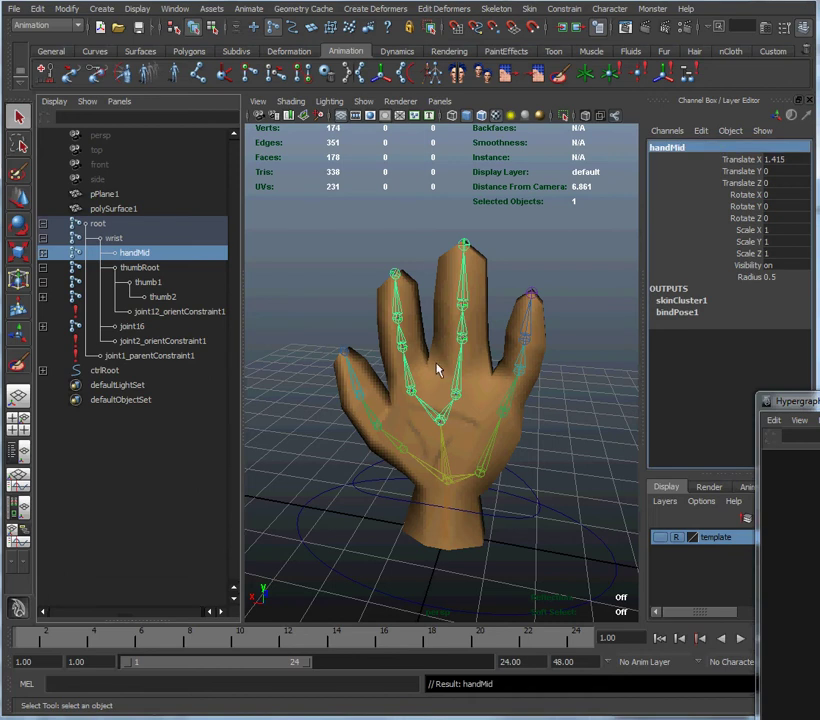
{"action": "left_click", "coordinate": [415, 389]}
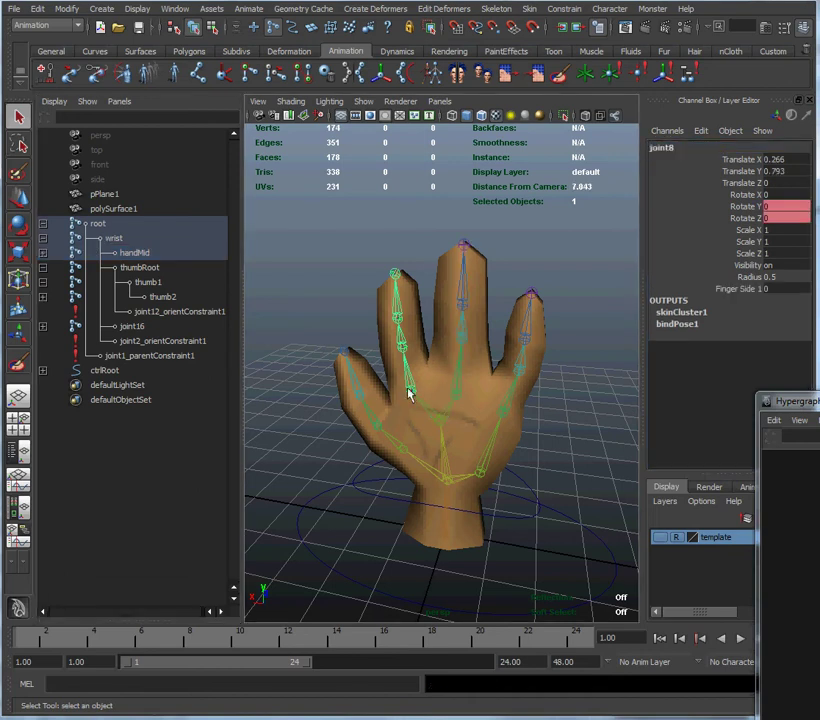
{"action": "left_click", "coordinate": [680, 148]}
{"action": "type", "text": "finger1"}
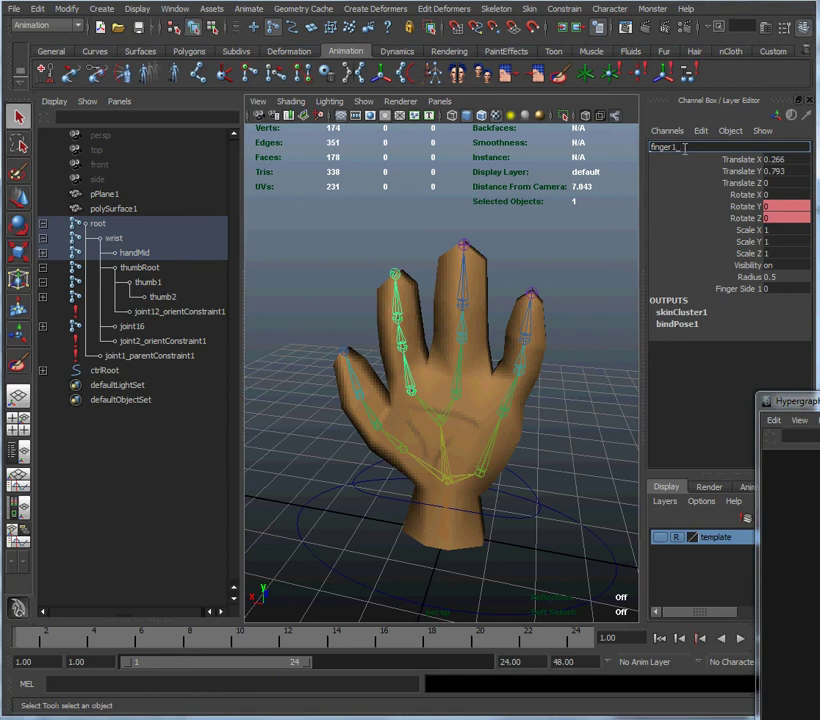
Step: Name the first finger's joint8 finger1_knuckle and joint9 finger1_1
{"action": "key", "text": "BackSpace"}
{"action": "type", "text": "1_knuckle"}
{"action": "key", "text": "Return"}
{"action": "left_click", "coordinate": [405, 352]}
{"action": "double_click", "coordinate": [717, 147]}
{"action": "type", "text": "finger1"}
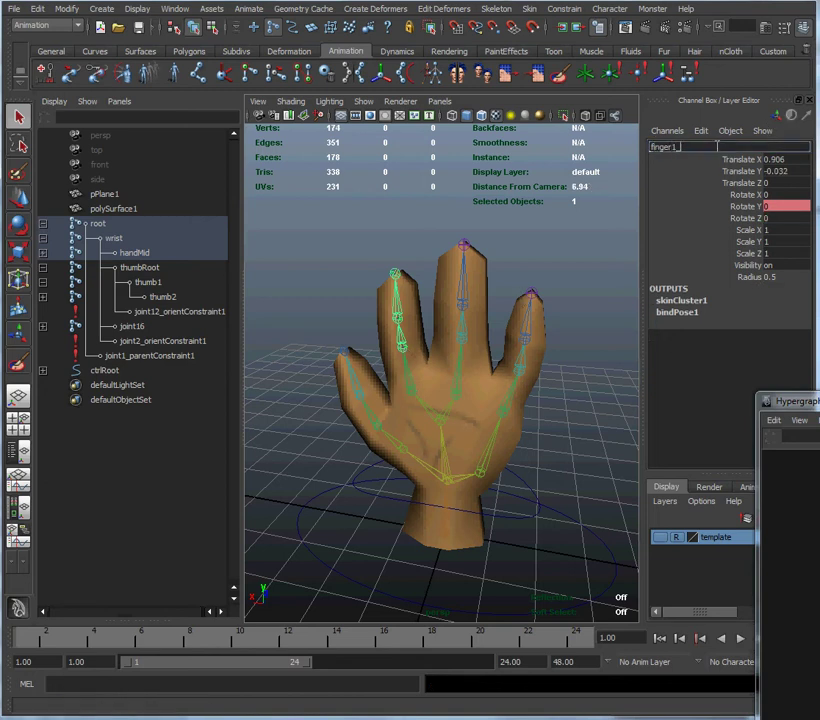
{"action": "type", "text": "_1"}
{"action": "key", "text": "Return"}
Step: Rename joint10 to finger1_2 and the fingertip joint11 to finger1_3
{"action": "left_click", "coordinate": [395, 322]}
{"action": "double_click", "coordinate": [726, 148]}
{"action": "type", "text": "finger"}
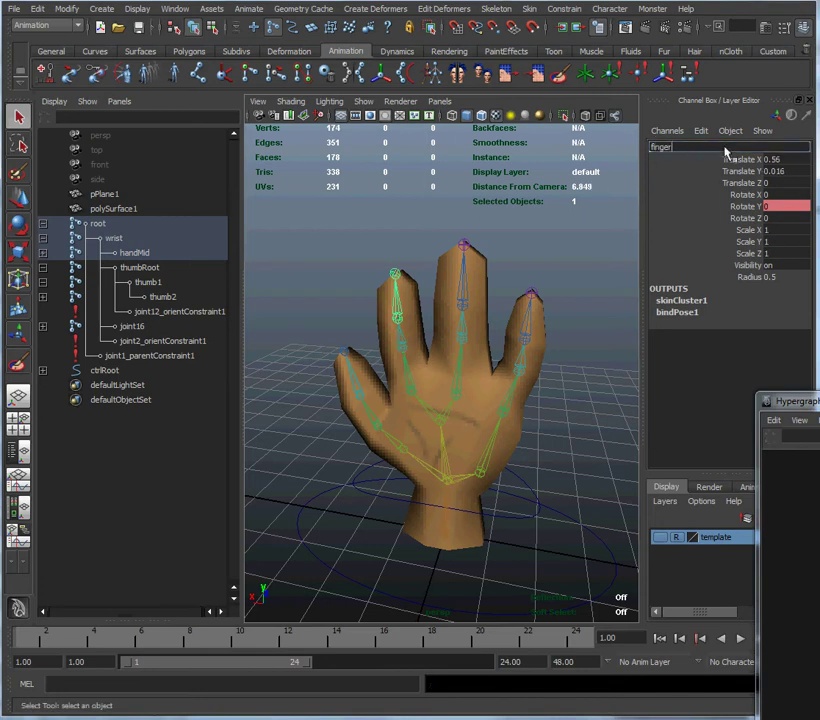
{"action": "type", "text": "1_2"}
{"action": "key", "text": "Return"}
{"action": "left_click", "coordinate": [394, 278]}
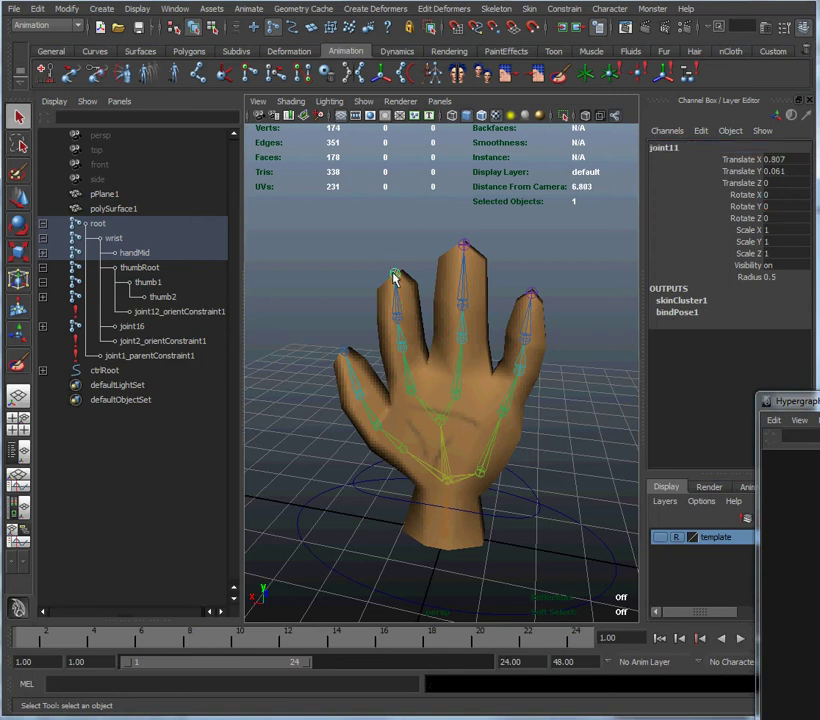
{"action": "double_click", "coordinate": [733, 149]}
{"action": "type", "text": "finger1_3"}
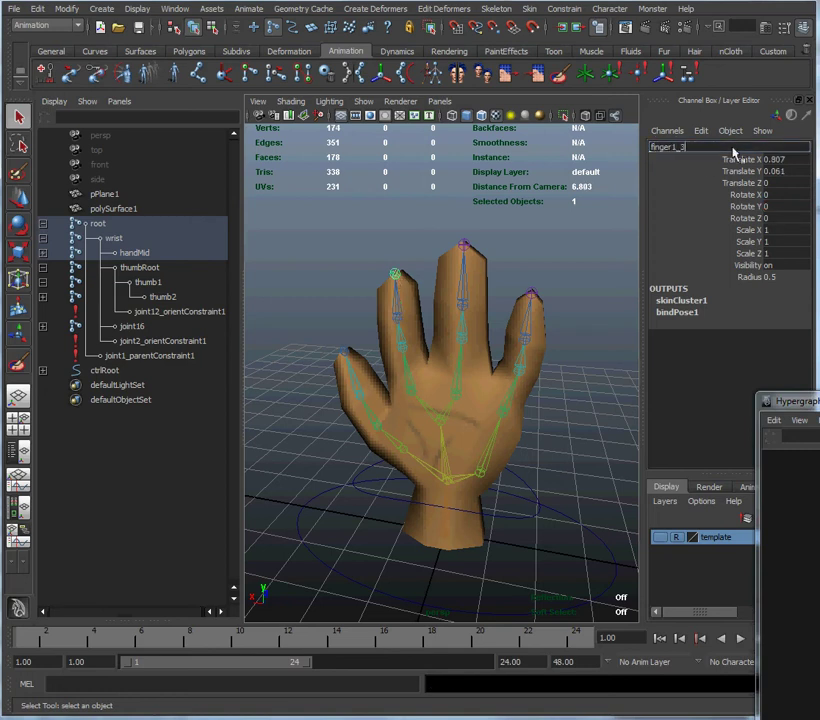
{"action": "key", "text": "Return"}
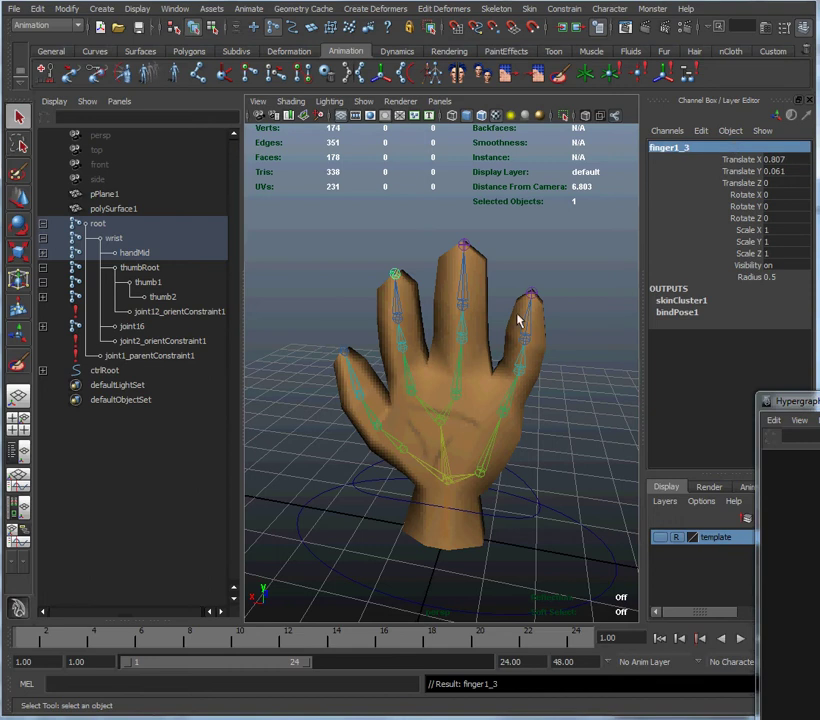
{"action": "left_click", "coordinate": [452, 400]}
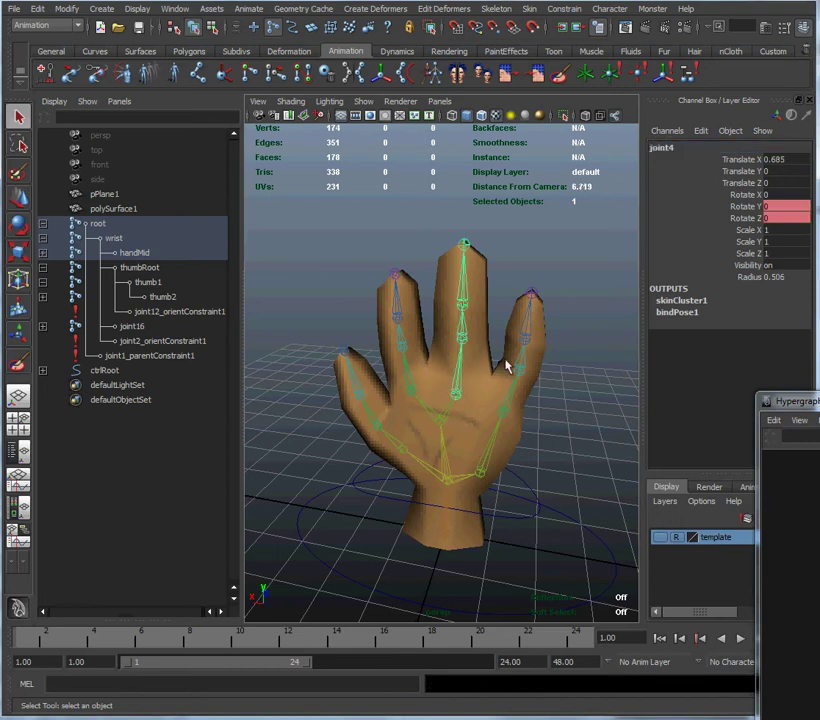
{"action": "double_click", "coordinate": [696, 149]}
{"action": "type", "text": "finger2"}
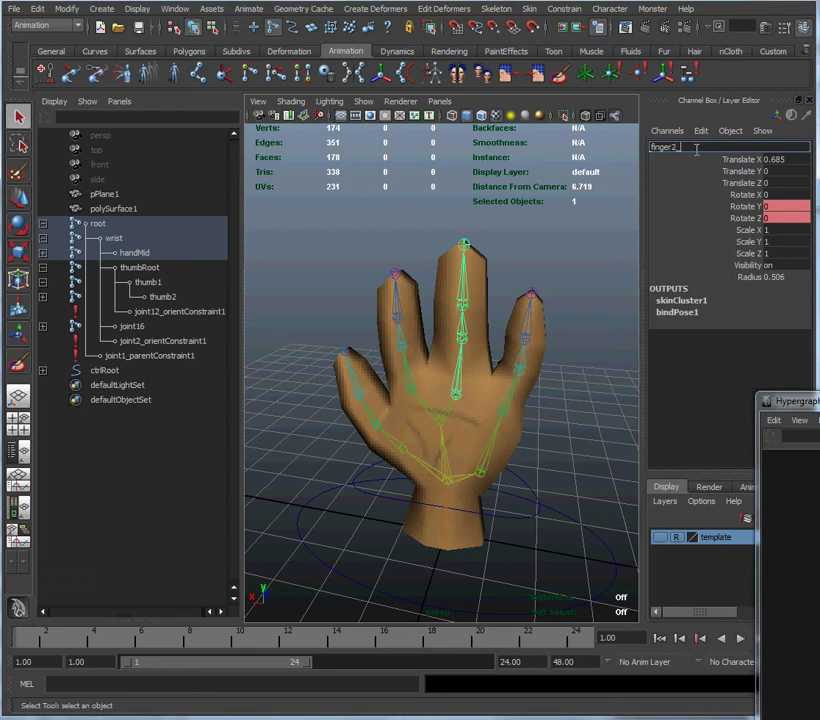
Step: Rename the middle finger's joint4 to finger2_knuckle and joint5 to finger2_1
{"action": "key", "text": "BackSpace"}
{"action": "type", "text": "2_knuckle"}
{"action": "key", "text": "Return"}
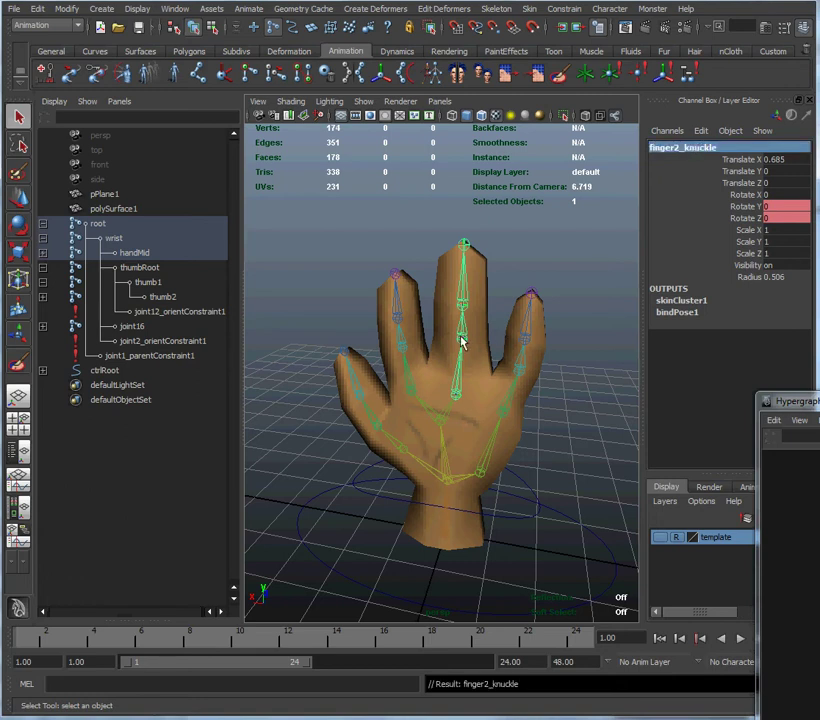
{"action": "left_click", "coordinate": [461, 339]}
{"action": "left_click", "coordinate": [688, 149]}
{"action": "type", "text": "finger2"}
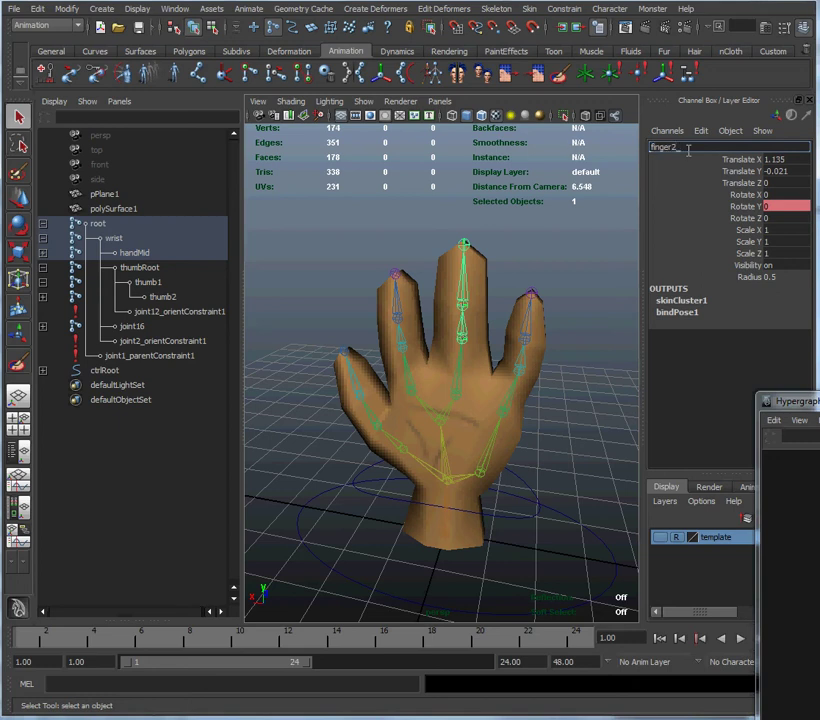
{"action": "type", "text": "_1"}
{"action": "key", "text": "Return"}
Step: Rename joint6 to finger2_2 and move down to its child joint7
{"action": "left_click", "coordinate": [462, 311]}
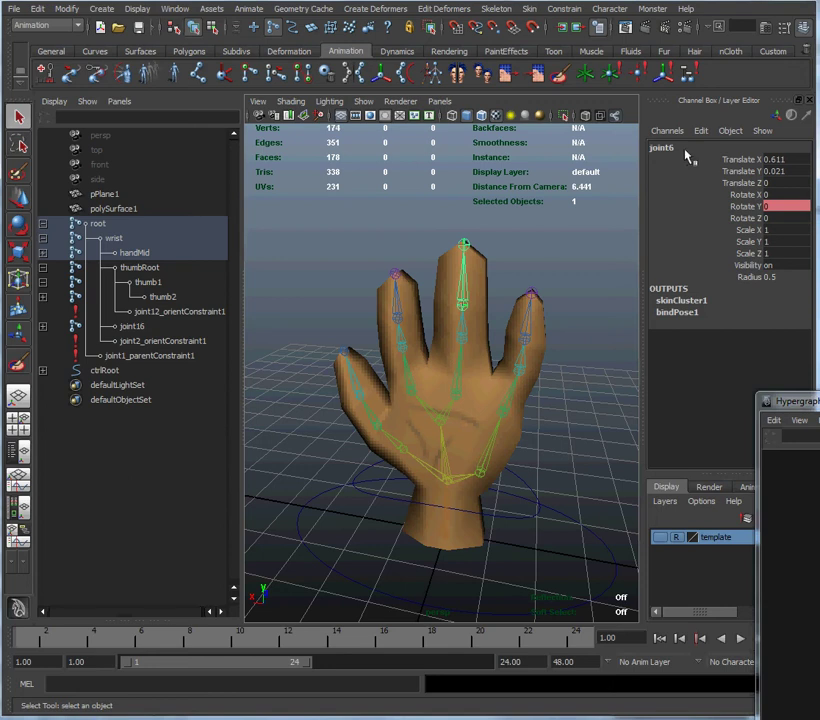
{"action": "left_click", "coordinate": [688, 149]}
{"action": "type", "text": "finger2_2"}
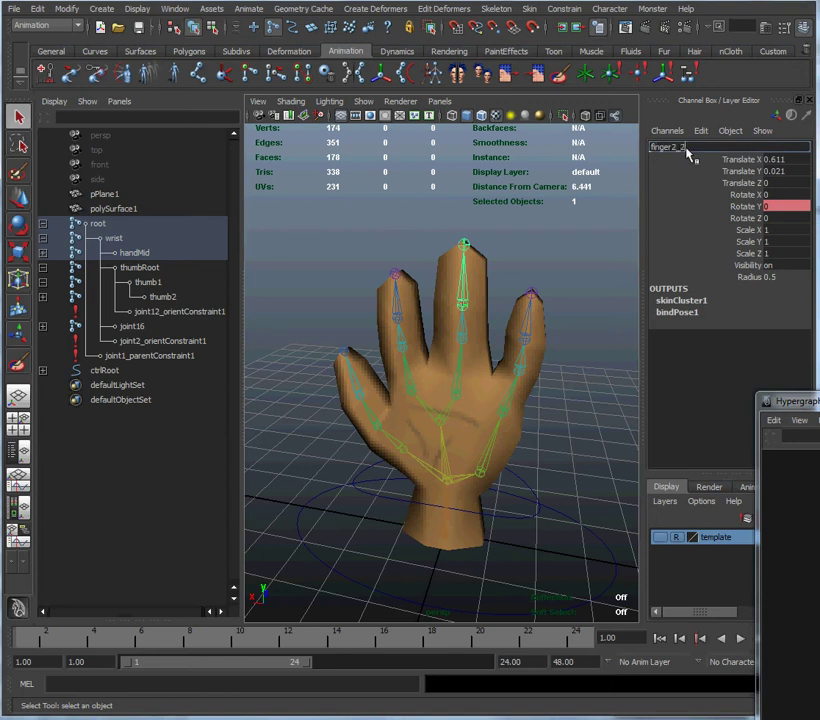
{"action": "key", "text": "Return"}
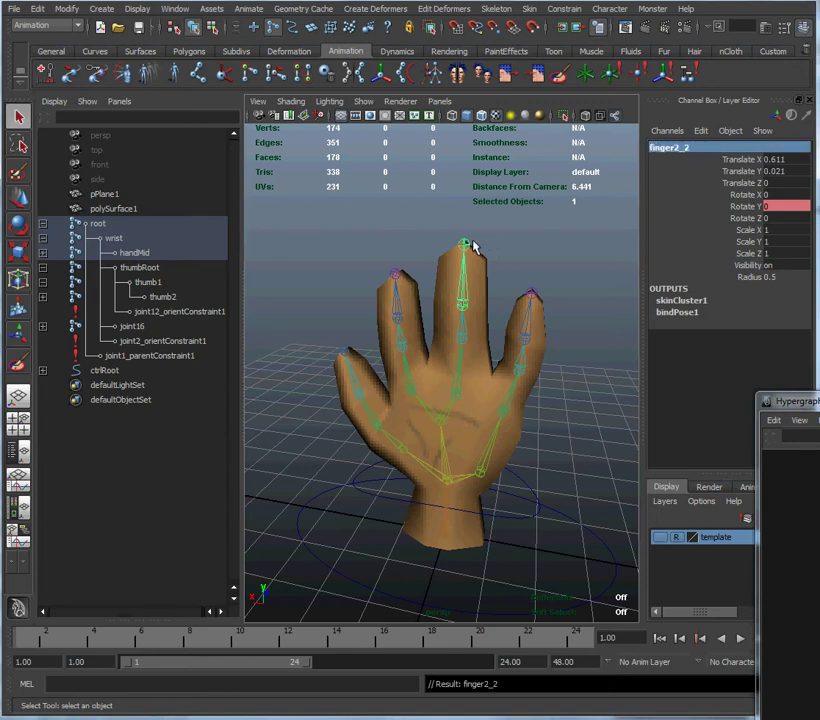
{"action": "key", "text": "Down"}
{"action": "left_click", "coordinate": [685, 149]}
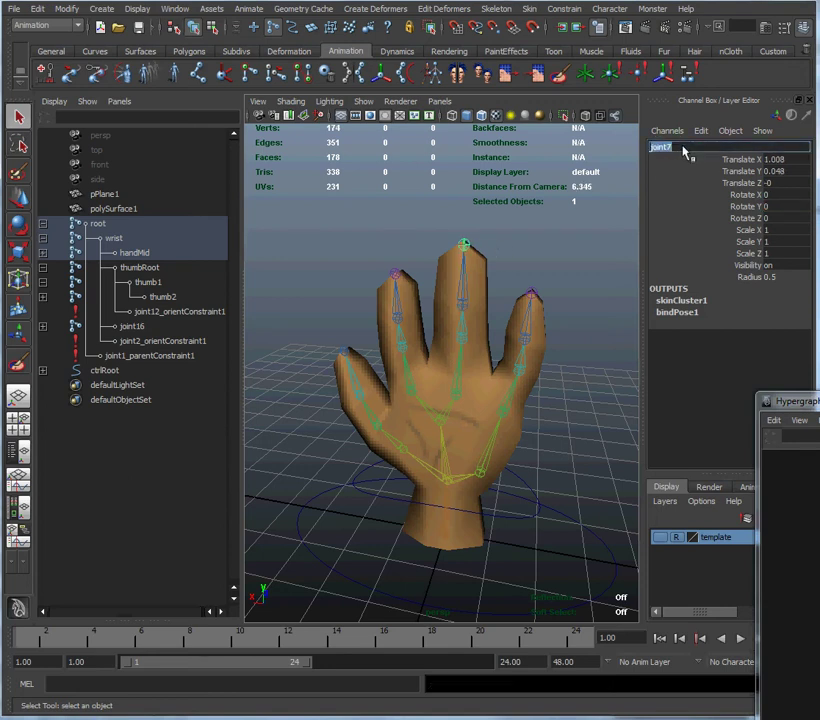
{"action": "type", "text": "finger3_3"}
Step: Commit finger2_3 for joint7 and rename the pinky's joint17 to finger3_knuckle
{"action": "key", "text": "Return"}
{"action": "left_click", "coordinate": [503, 419]}
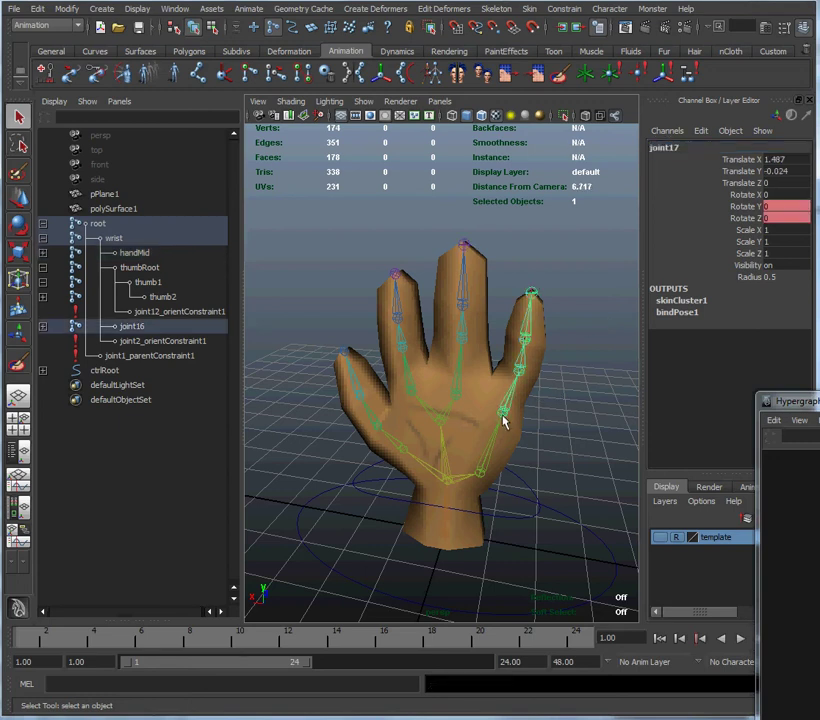
{"action": "double_click", "coordinate": [690, 148]}
{"action": "type", "text": "finger3_knuckle"}
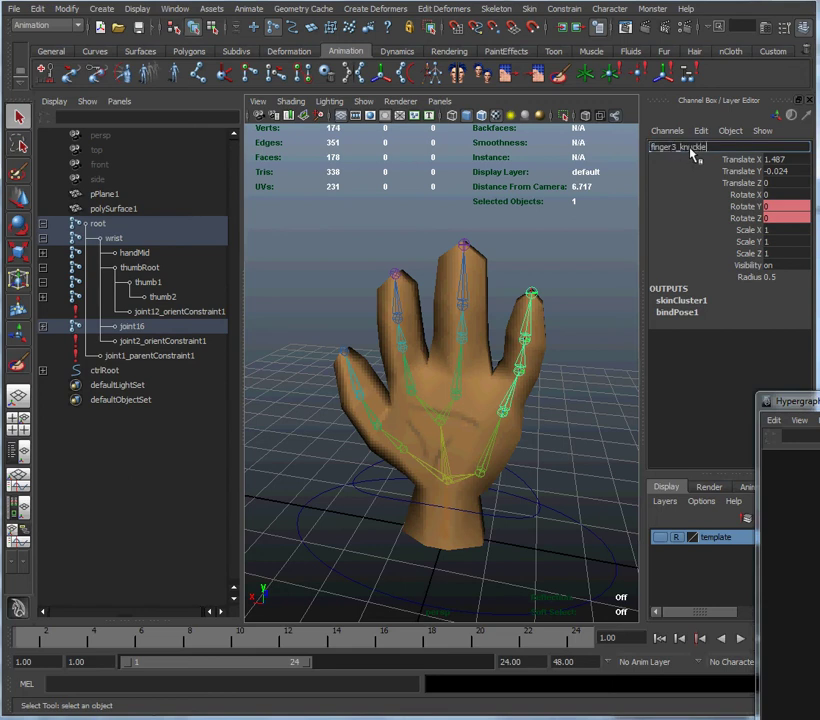
{"action": "key", "text": "Return"}
Step: Rename pinky joints joint18 to finger3_1 and joint19 to finger3_2
{"action": "left_click", "coordinate": [519, 375]}
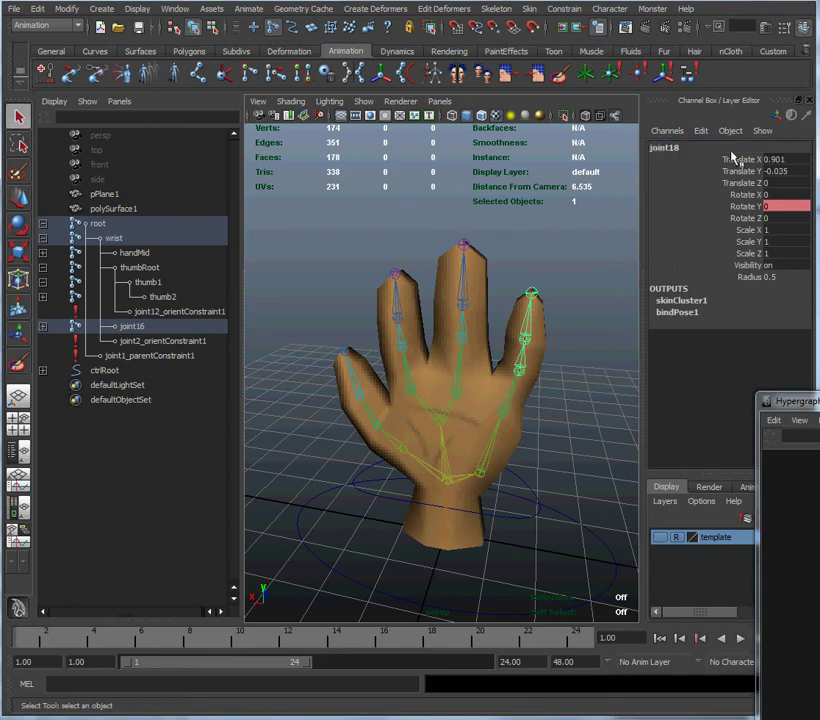
{"action": "double_click", "coordinate": [731, 149]}
{"action": "type", "text": "finger3_"}
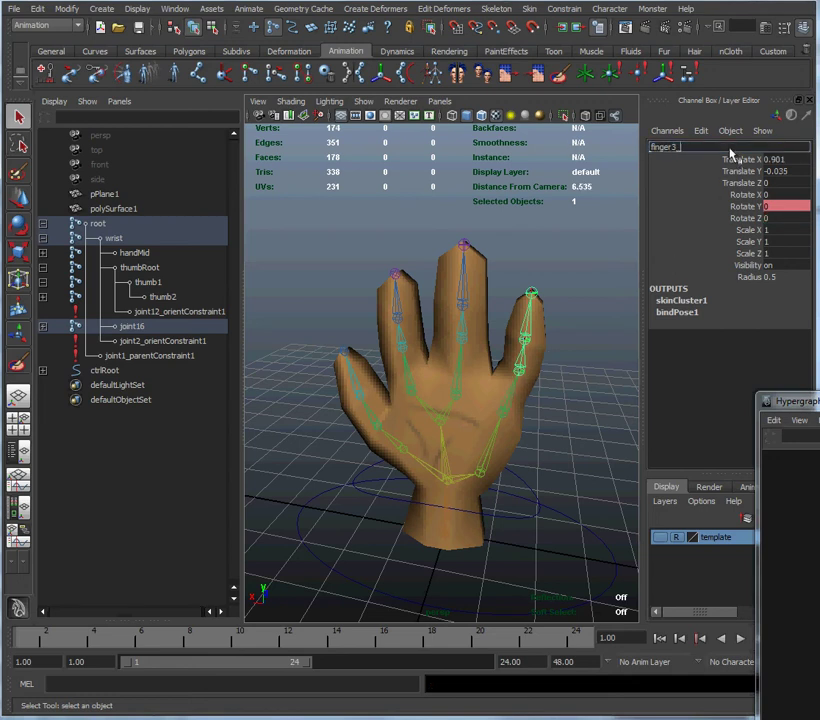
{"action": "type", "text": "1"}
{"action": "key", "text": "Return"}
{"action": "left_click", "coordinate": [526, 343]}
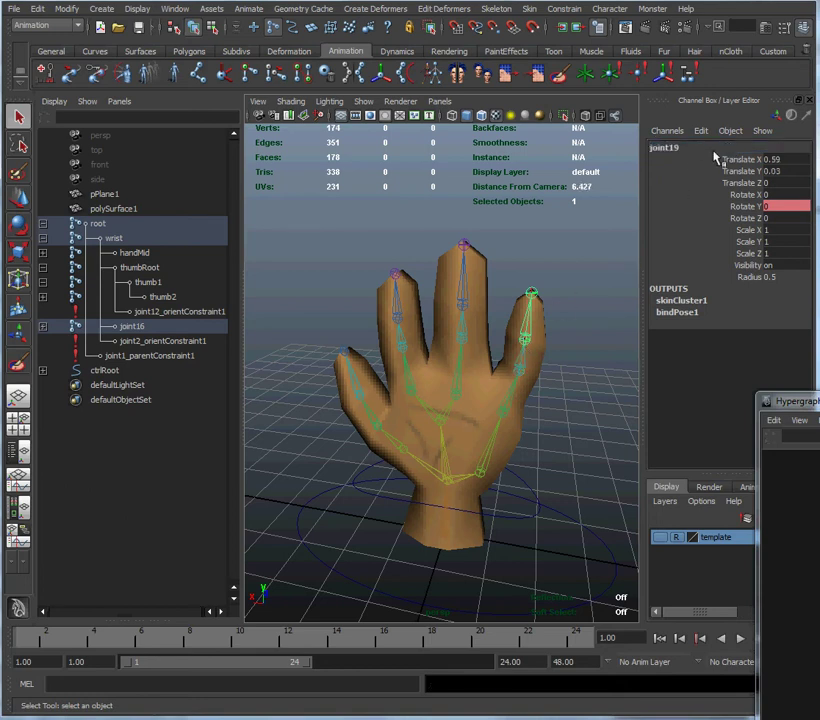
{"action": "double_click", "coordinate": [712, 149]}
{"action": "type", "text": "finger3_2"}
{"action": "key", "text": "Return"}
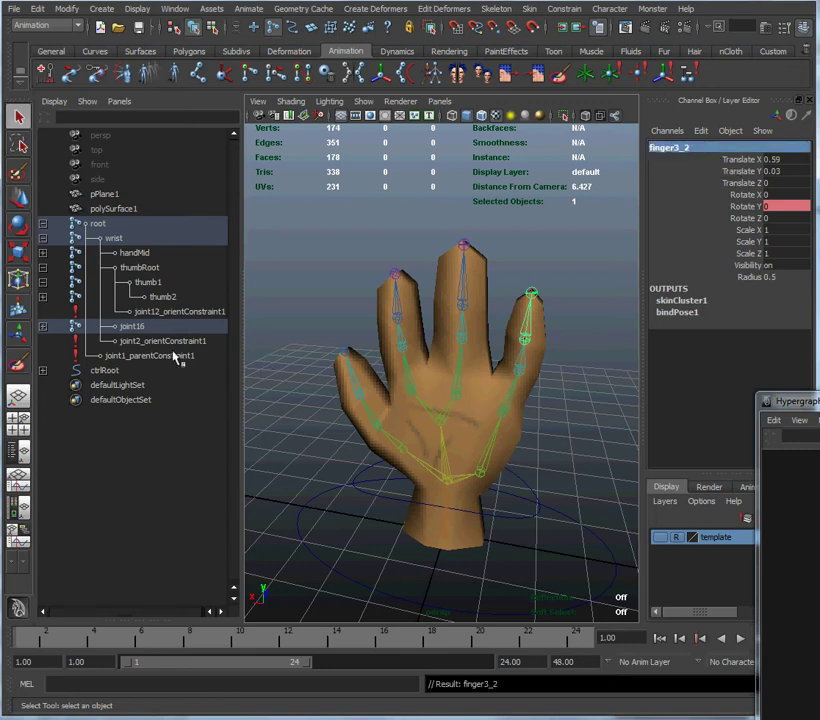
Step: Expand the pinky chain in the Outliner and rename joint16 to babyFingerRoot
{"action": "left_click", "coordinate": [43, 327]}
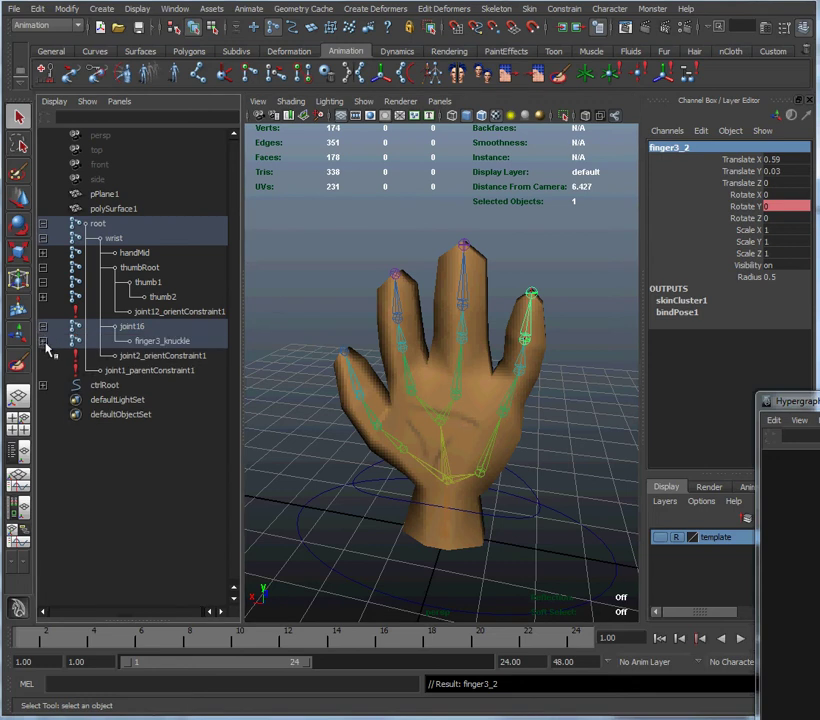
{"action": "left_click", "coordinate": [43, 341]}
{"action": "left_click", "coordinate": [43, 356]}
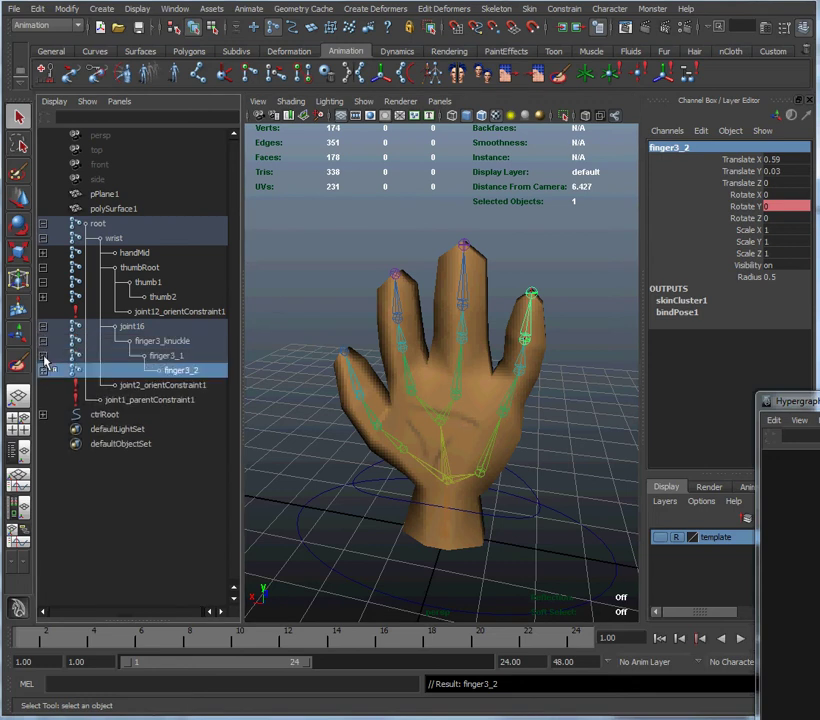
{"action": "left_click", "coordinate": [133, 328]}
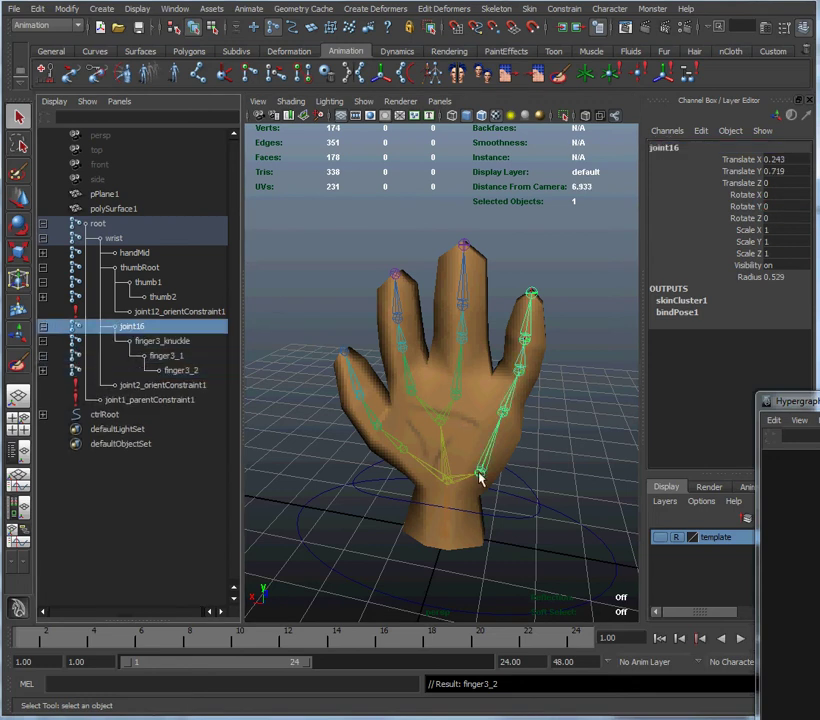
{"action": "left_click", "coordinate": [732, 146]}
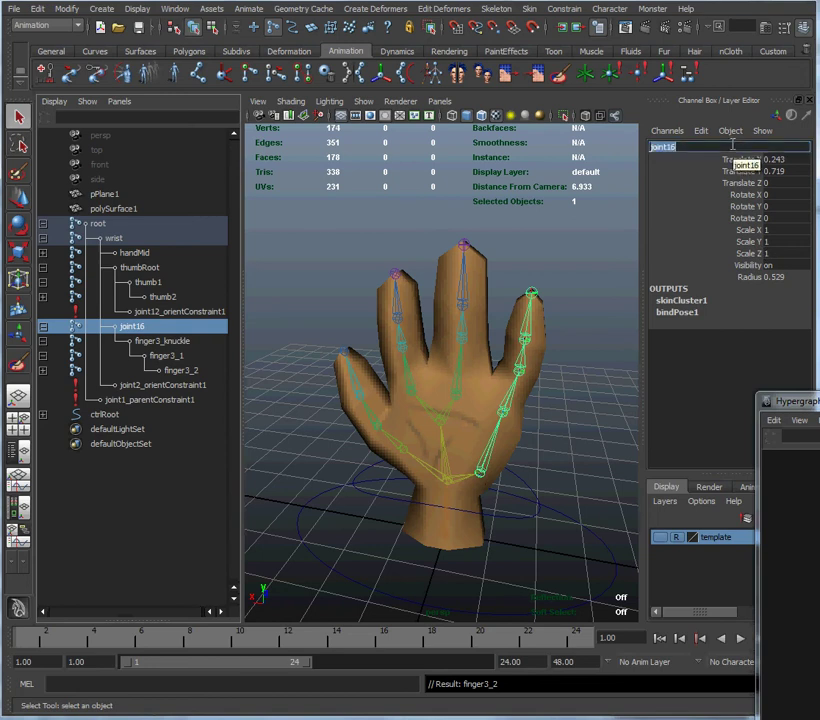
{"action": "type", "text": "wristBab"}
{"action": "key", "text": "BackSpace"}
{"action": "key", "text": "BackSpace"}
{"action": "key", "text": "BackSpace"}
{"action": "key", "text": "BackSpace"}
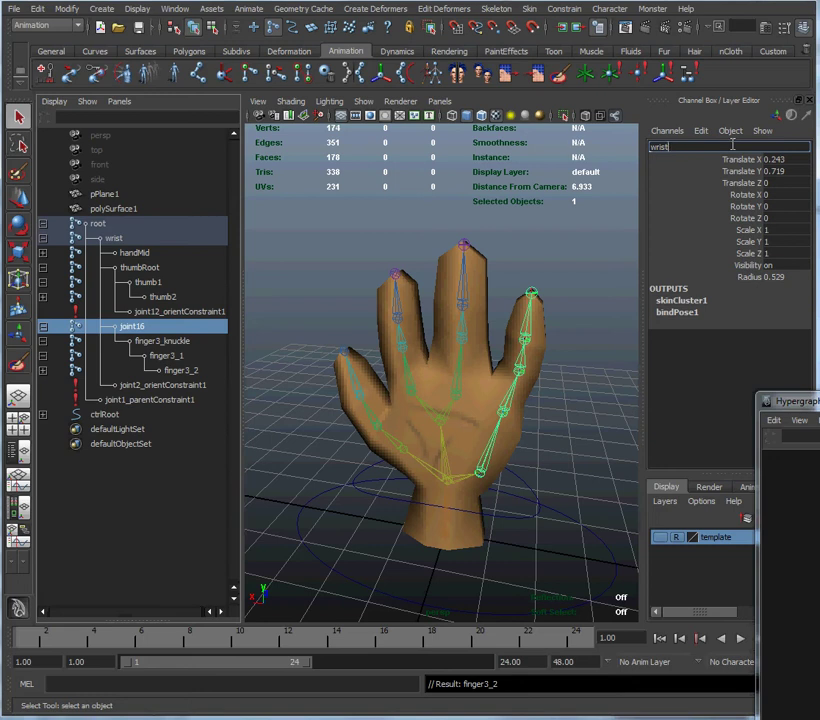
{"action": "type", "text": "Outside"}
{"action": "key", "text": "Return"}
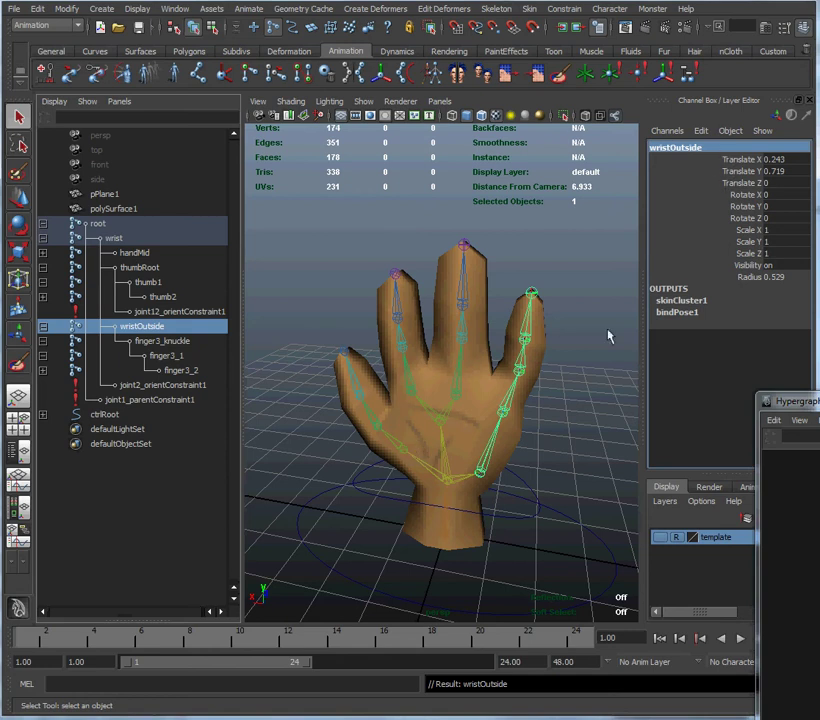
{"action": "double_click", "coordinate": [753, 147]}
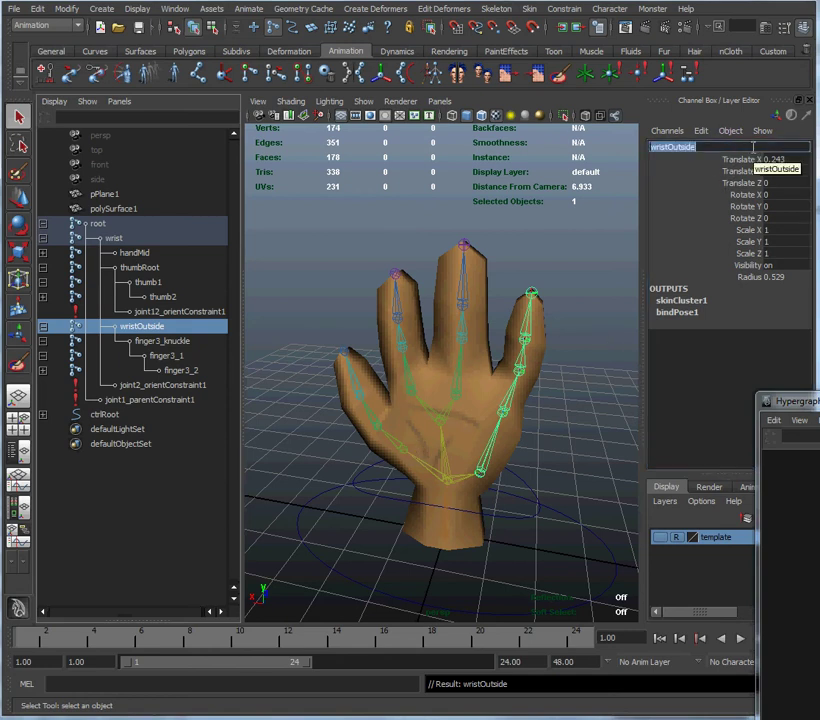
{"action": "type", "text": "babyFingerRoot"}
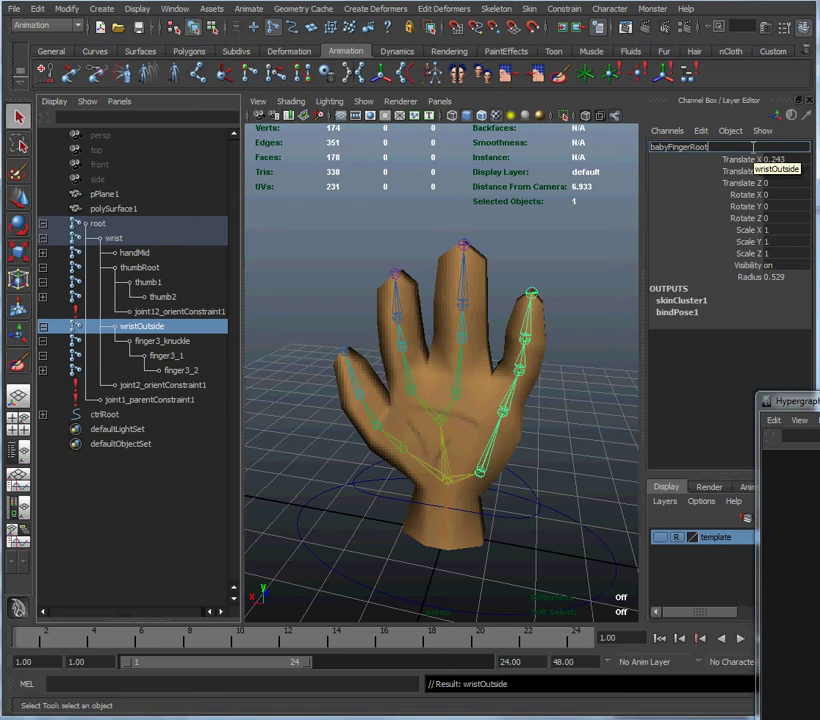
{"action": "key", "text": "Return"}
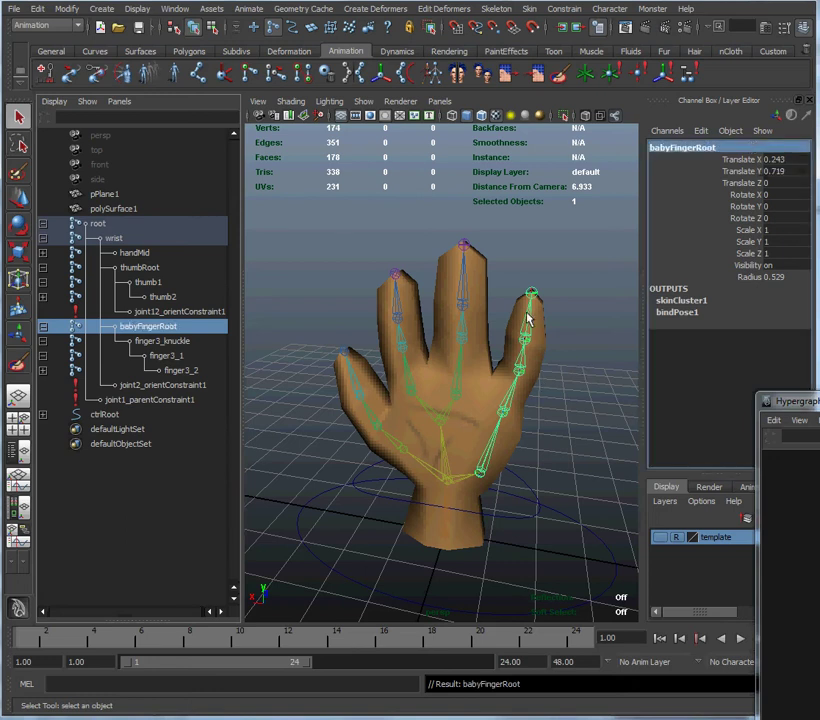
Step: Rename the pinky tip joint20 to finger3_3
{"action": "left_click", "coordinate": [42, 370]}
{"action": "left_click", "coordinate": [192, 386]}
{"action": "left_click", "coordinate": [741, 146]}
{"action": "type", "text": "finger3"}
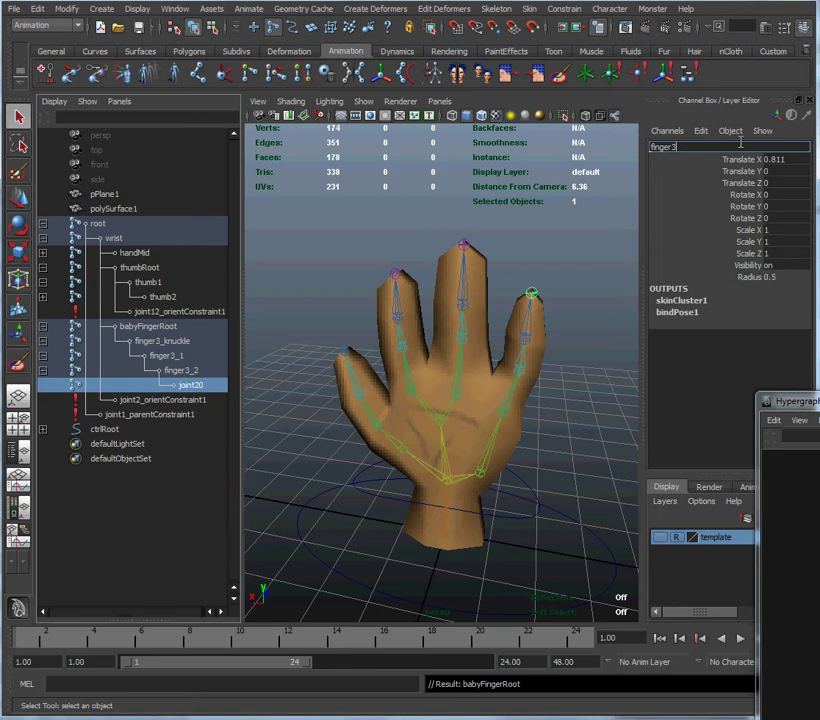
{"action": "type", "text": "_3"}
{"action": "key", "text": "Return"}
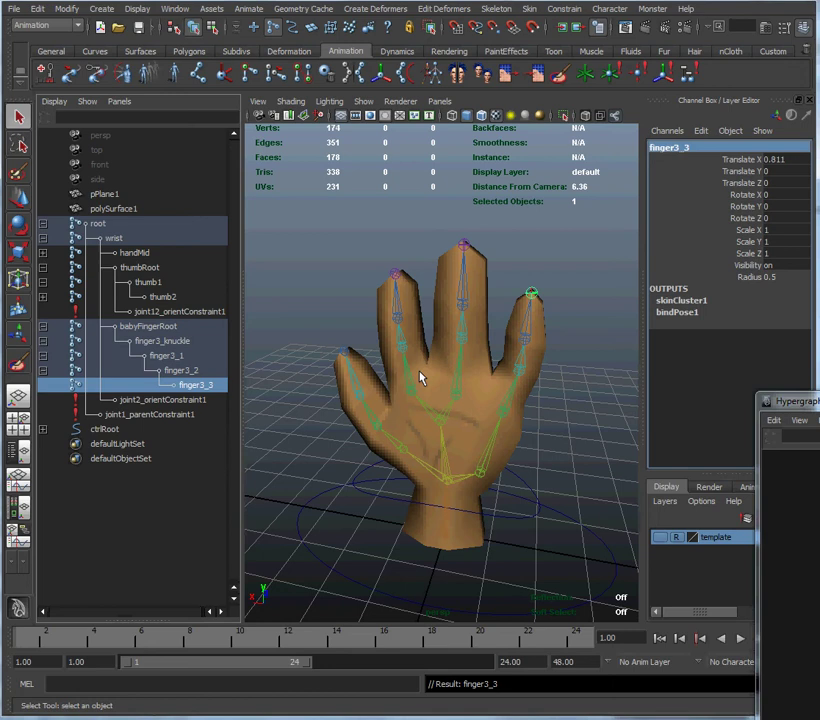
{"action": "left_click", "coordinate": [466, 344]}
{"action": "left_click", "coordinate": [444, 423]}
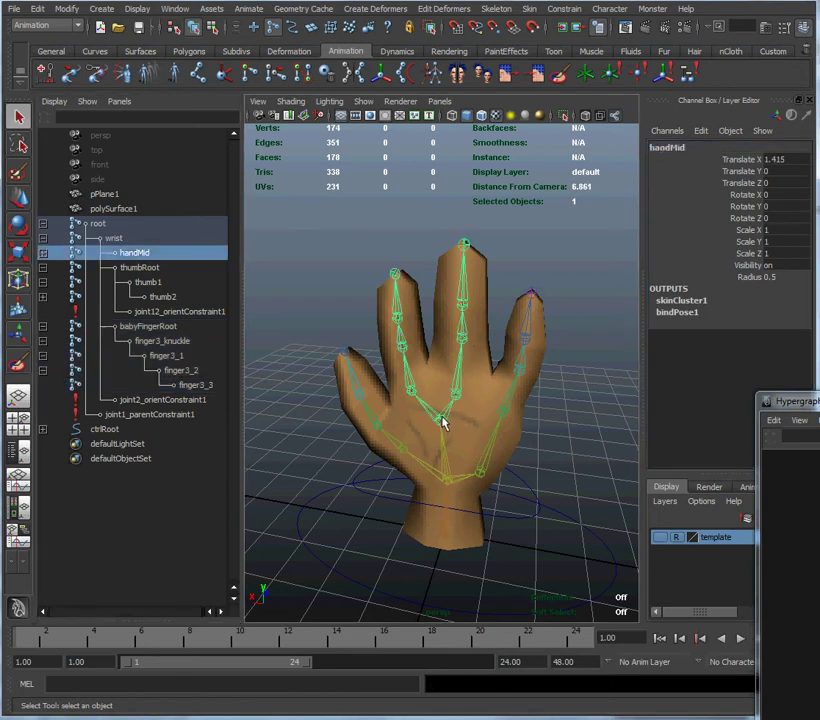
Step: Walk up from the wrist joint to the root joint, then clear the selection
{"action": "left_click", "coordinate": [447, 485]}
{"action": "left_click", "coordinate": [447, 545]}
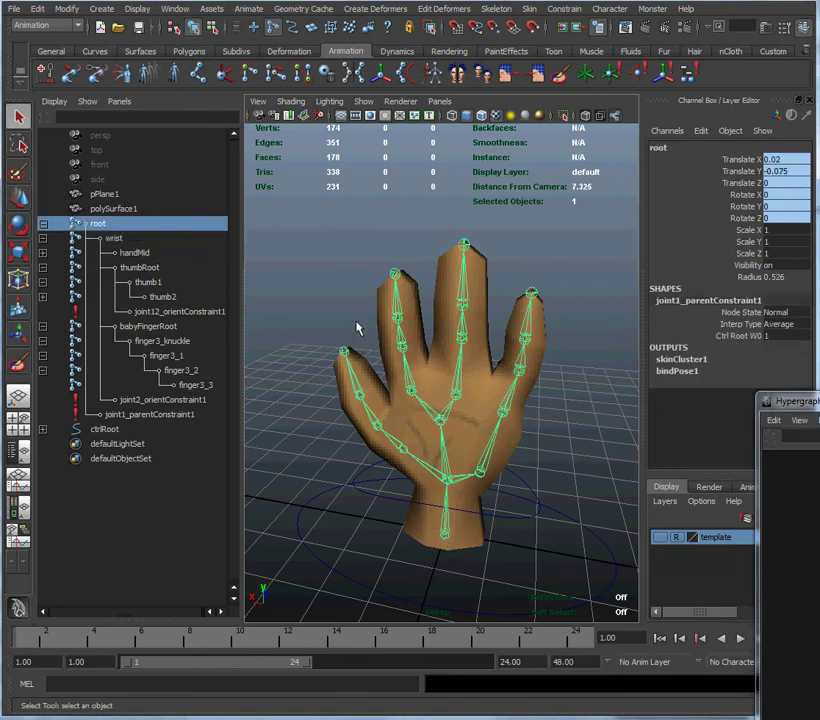
{"action": "left_click_drag", "start_coordinate": [353, 360], "coordinate": [388, 352], "text": "alt"}
{"action": "left_click", "coordinate": [390, 348]}
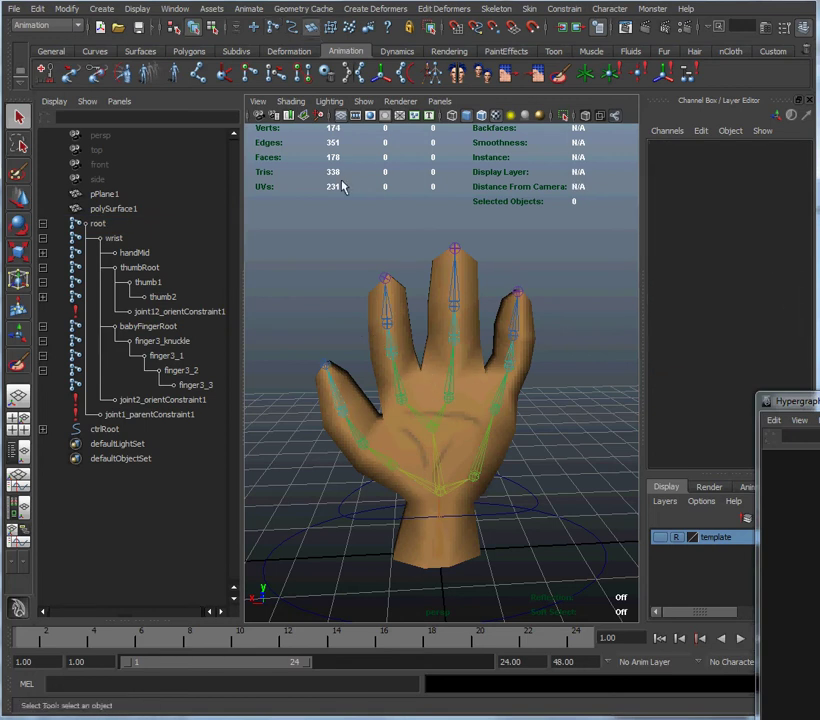
Step: Select the hand mesh polySurface1 and frame it in a single large perspective view
{"action": "left_click", "coordinate": [436, 378]}
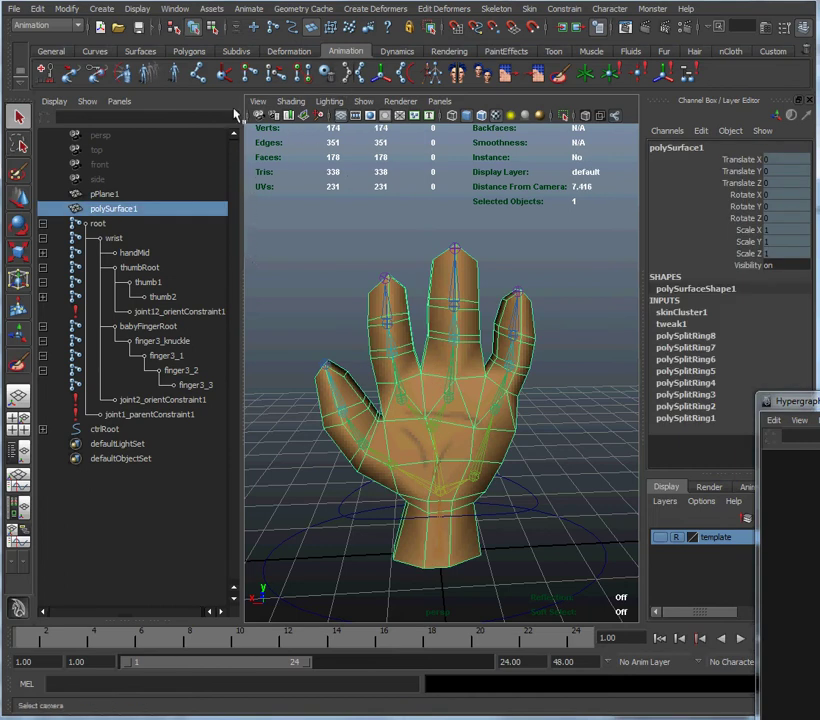
{"action": "left_click", "coordinate": [18, 396]}
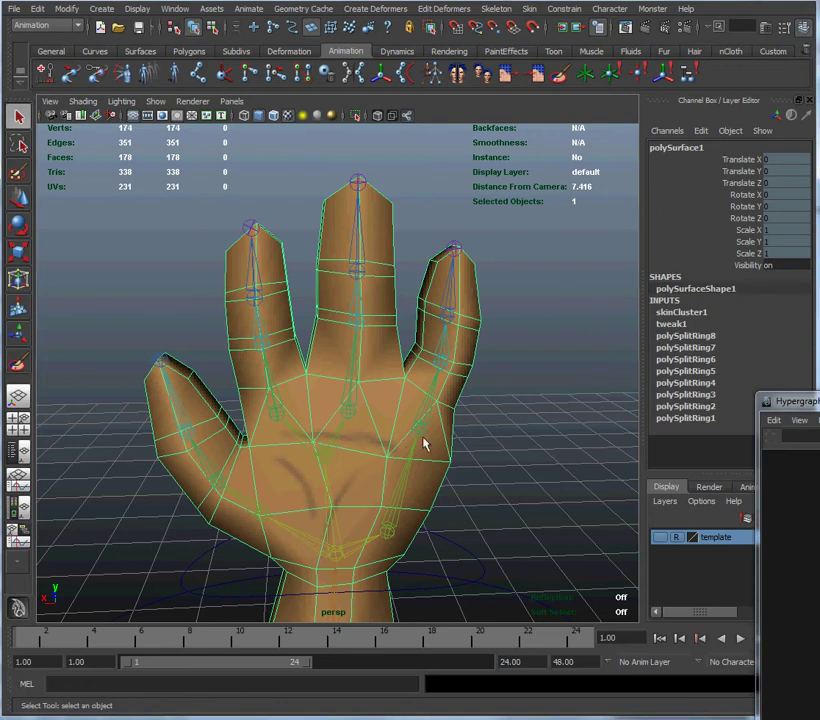
{"action": "right_click_drag", "start_coordinate": [436, 440], "coordinate": [366, 430], "text": "alt"}
{"action": "left_click_drag", "start_coordinate": [366, 430], "coordinate": [377, 380], "text": "alt"}
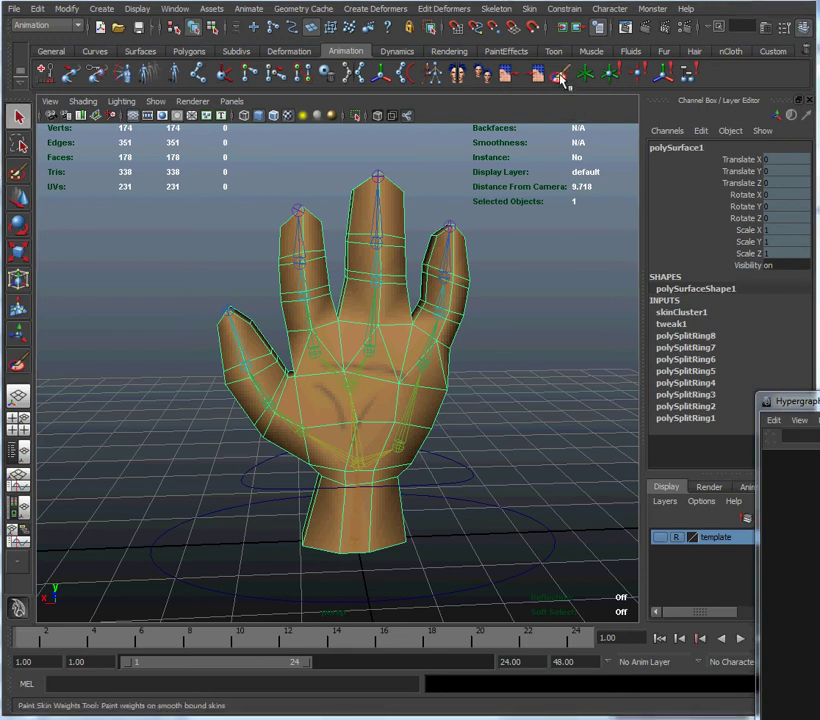
Step: Start the Paint Skin Weights Tool on the hand, then return to the Select Tool
{"action": "left_click", "coordinate": [533, 10]}
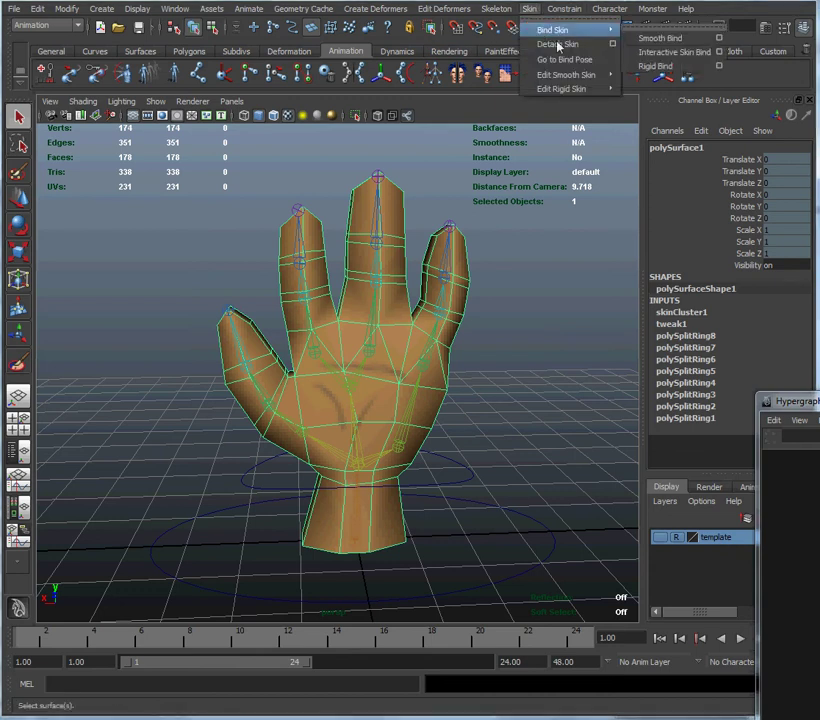
{"action": "mouse_move", "coordinate": [594, 82]}
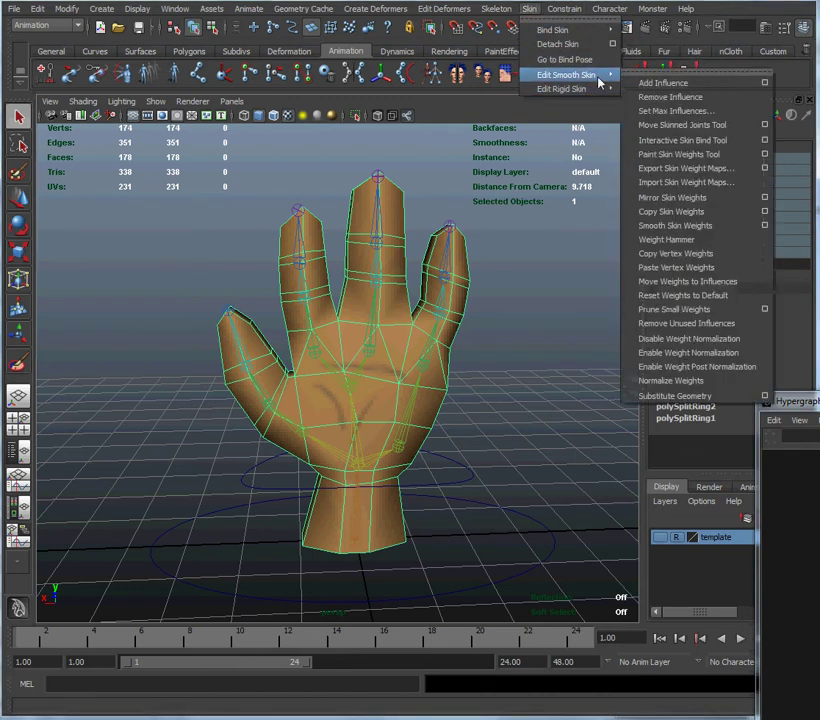
{"action": "left_click", "coordinate": [716, 156]}
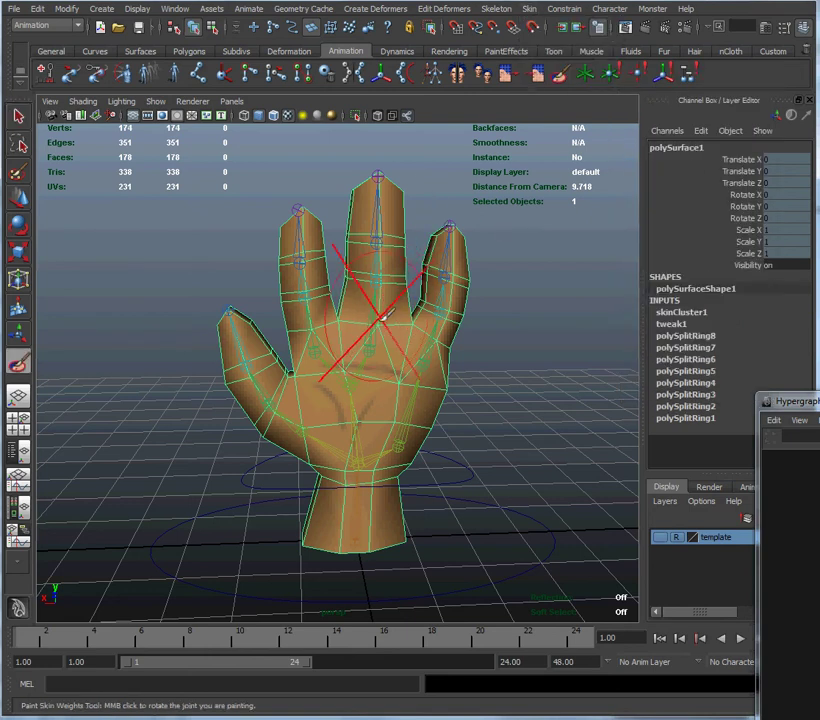
{"action": "left_click", "coordinate": [20, 118]}
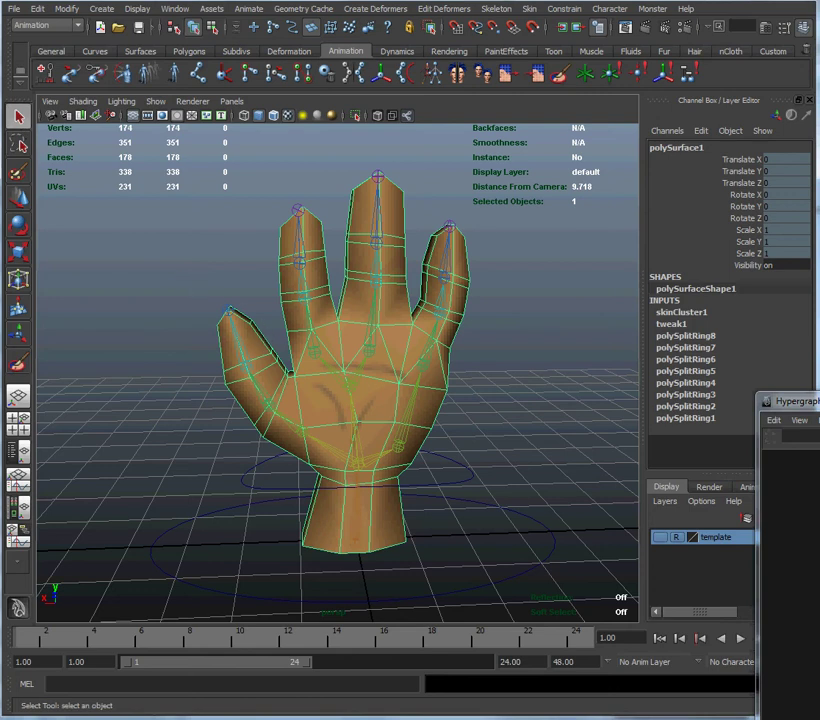
Step: Reopen Skin > Paint Skin Weights Tool on the hand mesh
{"action": "left_click_drag", "start_coordinate": [330, 360], "coordinate": [350, 360], "text": "alt"}
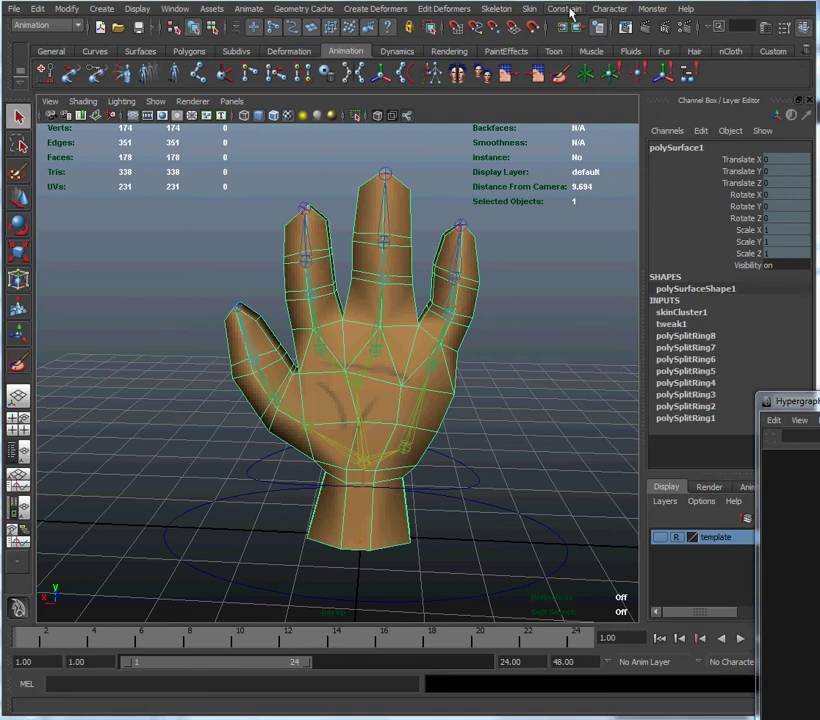
{"action": "left_click", "coordinate": [605, 10]}
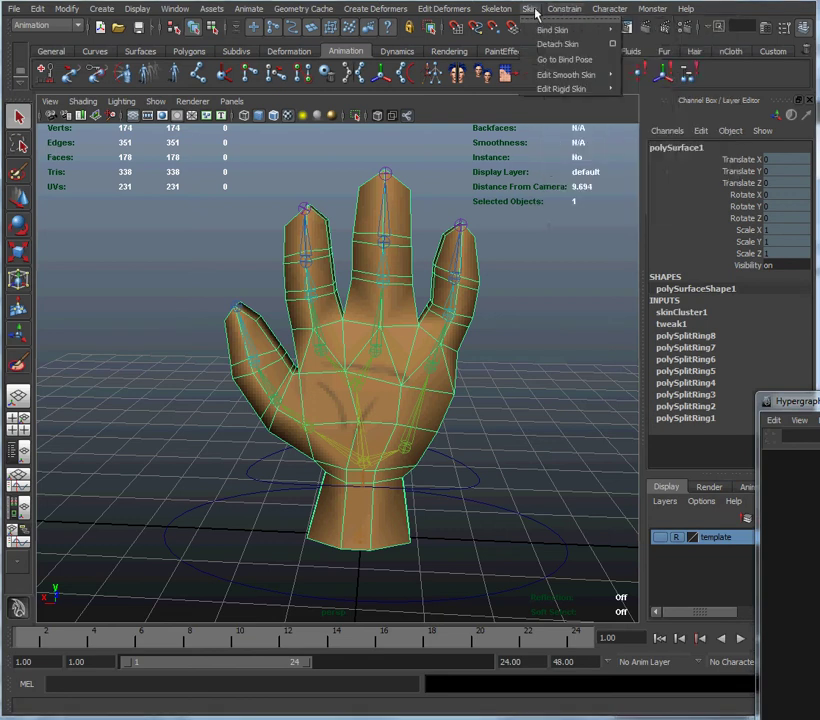
{"action": "mouse_move", "coordinate": [585, 79]}
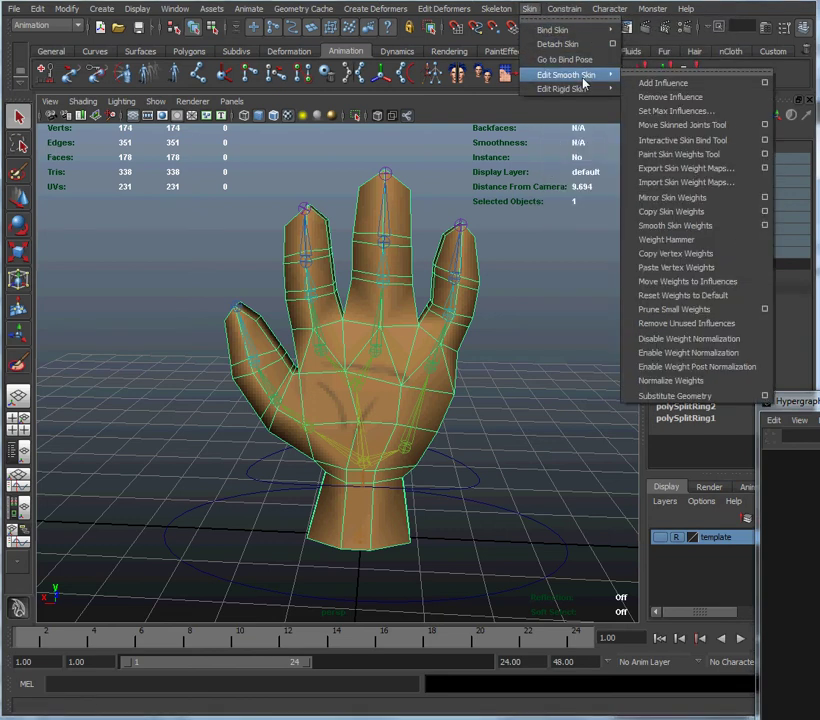
{"action": "left_click", "coordinate": [688, 157]}
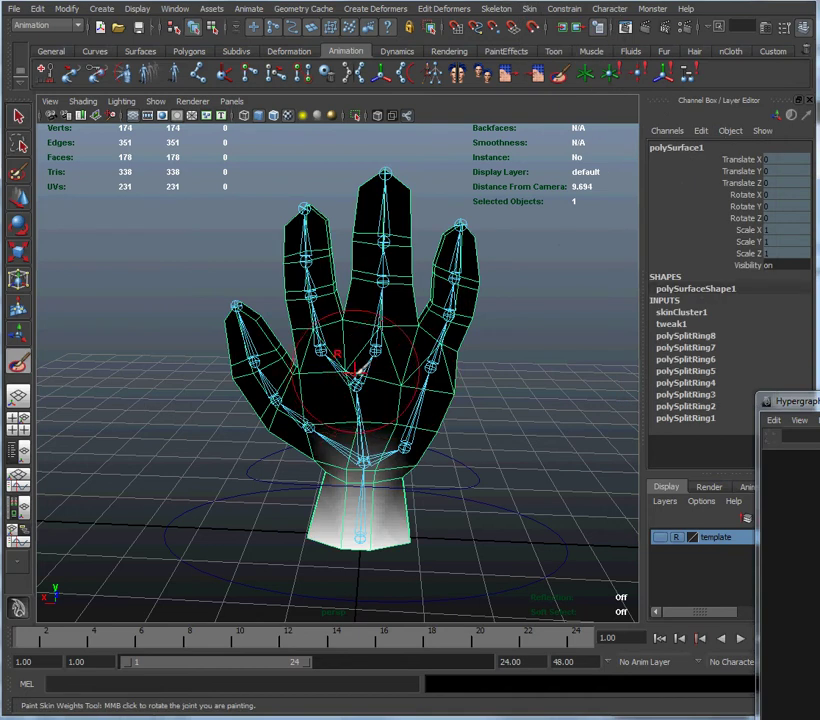
Step: Shrink the Paint Skin Weights brush radius with a B-drag in the viewport
{"action": "right_click_drag", "start_coordinate": [370, 368], "coordinate": [375, 373]}
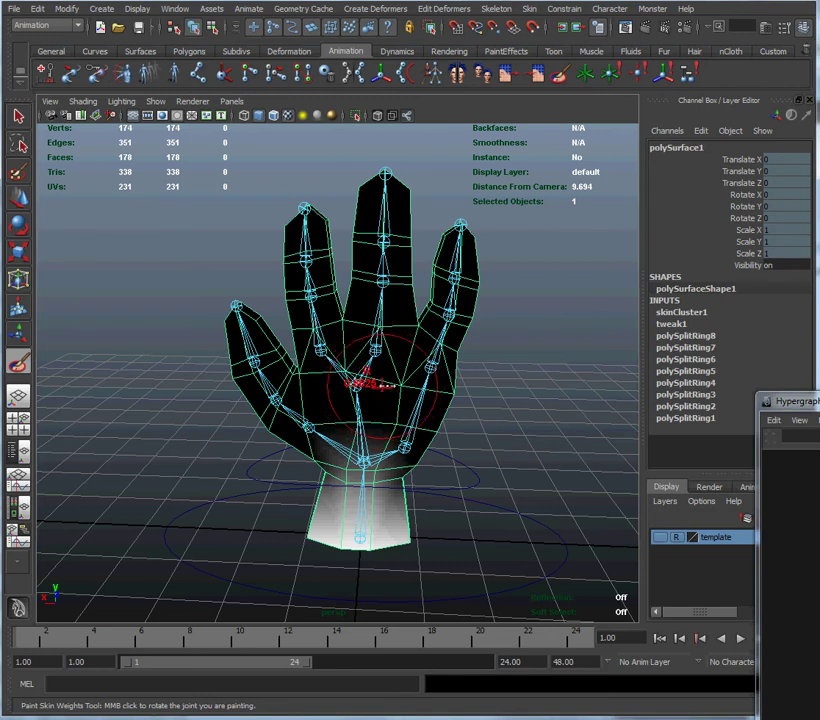
{"action": "mouse_move", "coordinate": [388, 385]}
{"action": "left_mouse_down"}
{"action": "mouse_move", "coordinate": [366, 381]}
{"action": "mouse_move", "coordinate": [386, 381]}
{"action": "left_mouse_up"}
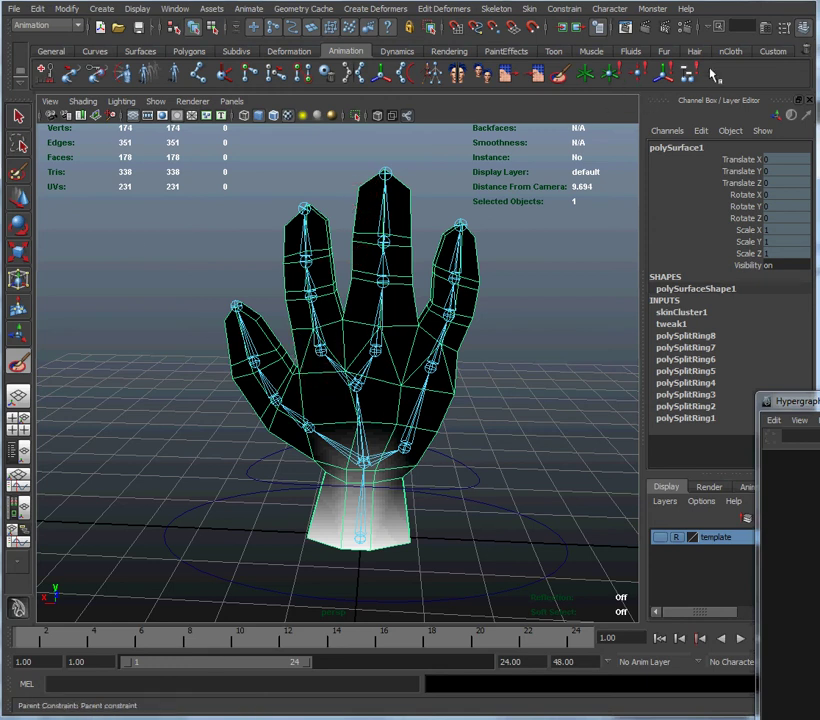
Step: Show the Paint Skin Weights tool settings and orbit in closer around the hand
{"action": "left_click", "coordinate": [785, 33]}
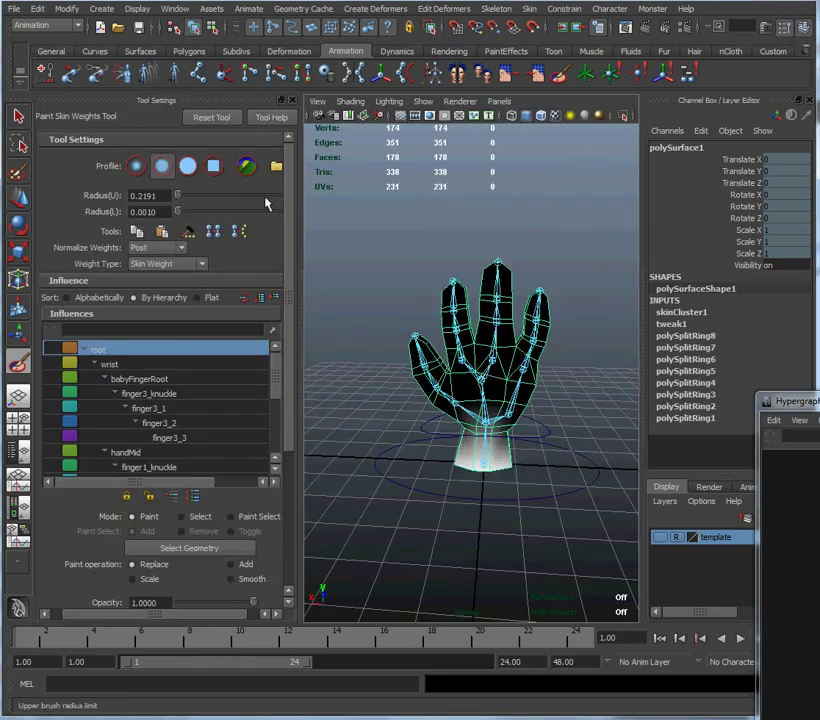
{"action": "left_click_drag", "start_coordinate": [285, 225], "coordinate": [296, 158]}
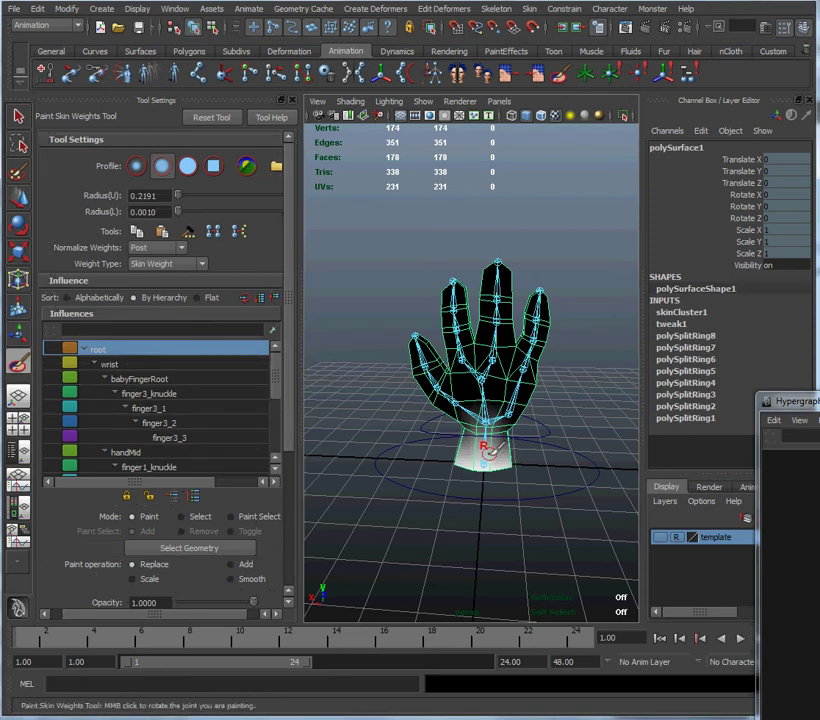
{"action": "right_click_drag", "start_coordinate": [405, 404], "coordinate": [499, 416], "text": "alt"}
{"action": "mouse_move", "coordinate": [499, 416]}
{"action": "left_mouse_down", "text": "alt"}
{"action": "mouse_move", "coordinate": [505, 448]}
{"action": "mouse_move", "coordinate": [531, 443]}
{"action": "left_mouse_up", "text": "alt"}
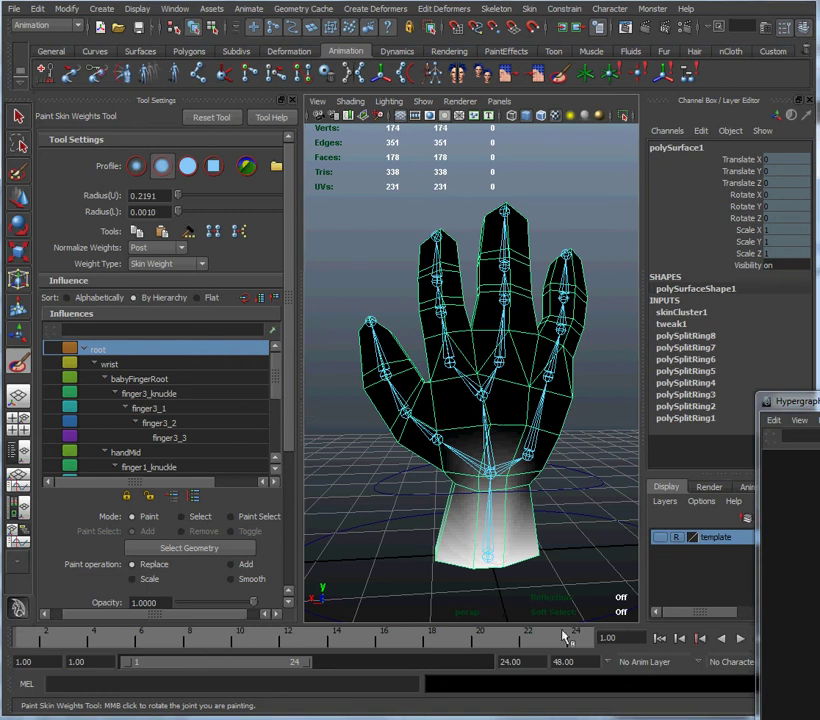
{"action": "left_click_drag", "start_coordinate": [439, 543], "coordinate": [456, 536], "text": "alt"}
{"action": "middle_click_drag", "start_coordinate": [456, 536], "coordinate": [511, 527], "text": "alt"}
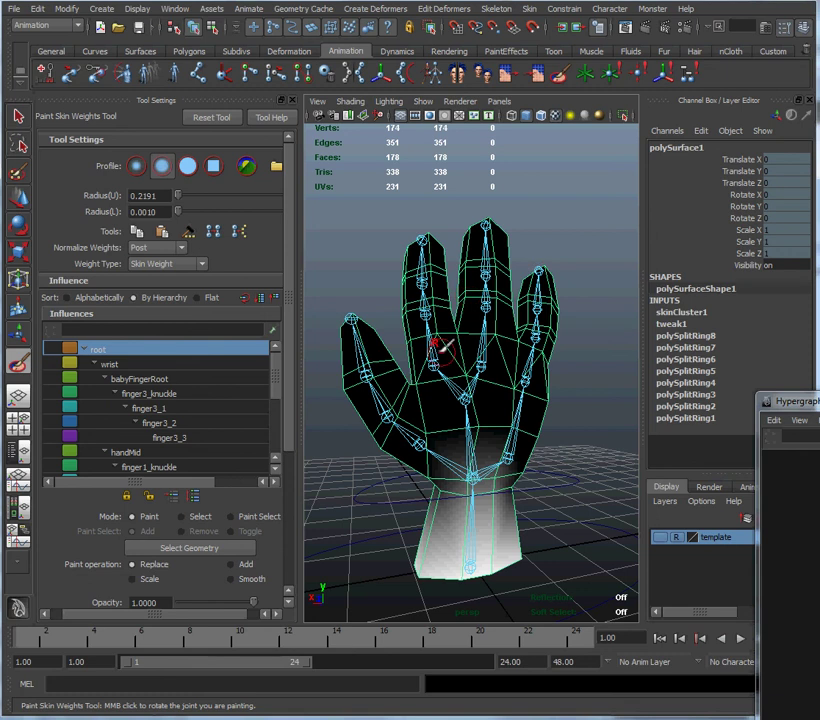
Step: Display the wrist joint's skin weights and tumble around the hand to inspect them
{"action": "left_click", "coordinate": [238, 367]}
{"action": "left_click_drag", "start_coordinate": [450, 490], "coordinate": [478, 483], "text": "alt"}
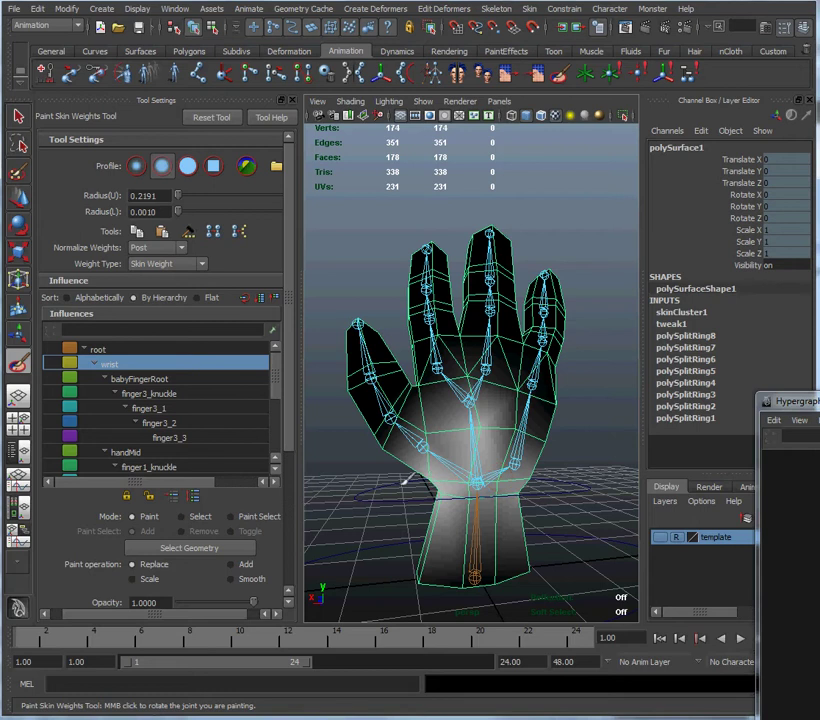
{"action": "right_click_drag", "start_coordinate": [478, 483], "coordinate": [702, 485], "text": "alt"}
{"action": "left_click_drag", "start_coordinate": [512, 455], "coordinate": [440, 494], "text": "alt"}
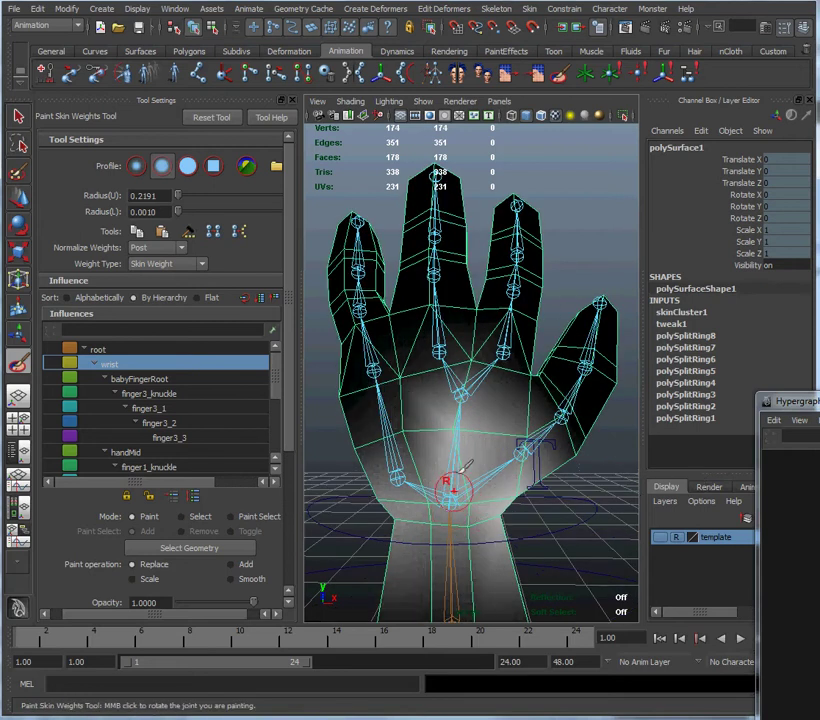
{"action": "left_click_drag", "start_coordinate": [518, 527], "coordinate": [432, 540], "text": "alt"}
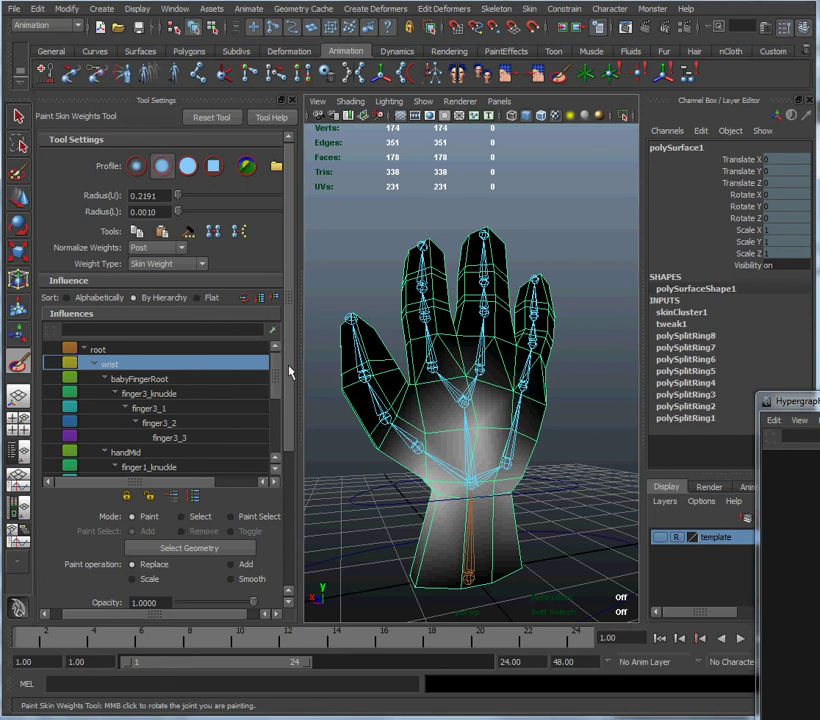
{"action": "left_click_drag", "start_coordinate": [417, 293], "coordinate": [445, 361], "text": "alt"}
{"action": "middle_click_drag", "start_coordinate": [445, 361], "coordinate": [485, 370], "text": "alt"}
{"action": "left_click_drag", "start_coordinate": [484, 367], "coordinate": [507, 302], "text": "alt"}
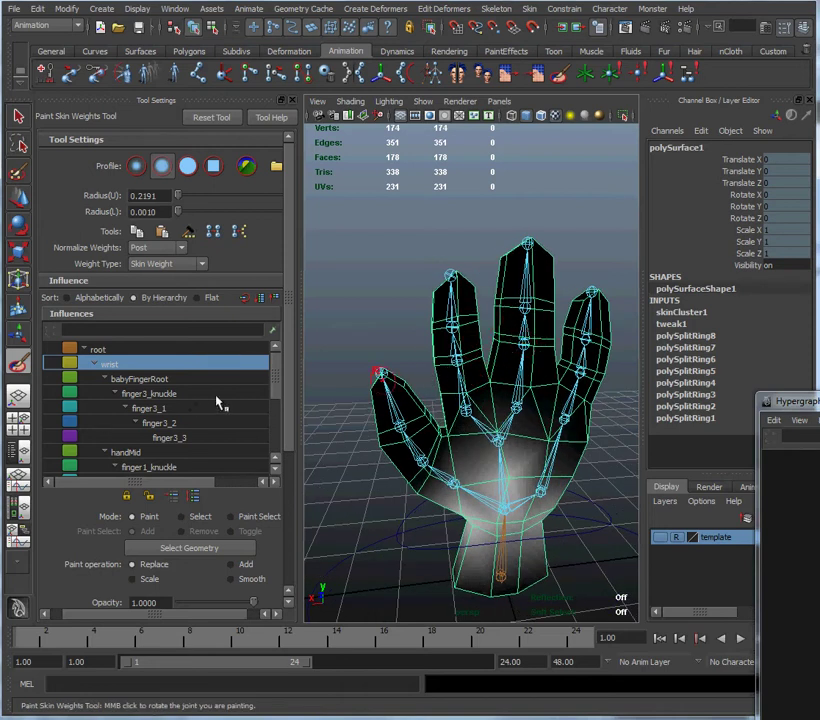
{"action": "scroll", "coordinate": [272, 385], "scroll_direction": "down", "scroll_amount": 2}
{"action": "scroll", "coordinate": [278, 384], "scroll_direction": "up", "scroll_amount": 2}
{"action": "left_click_drag", "start_coordinate": [279, 393], "coordinate": [277, 428]}
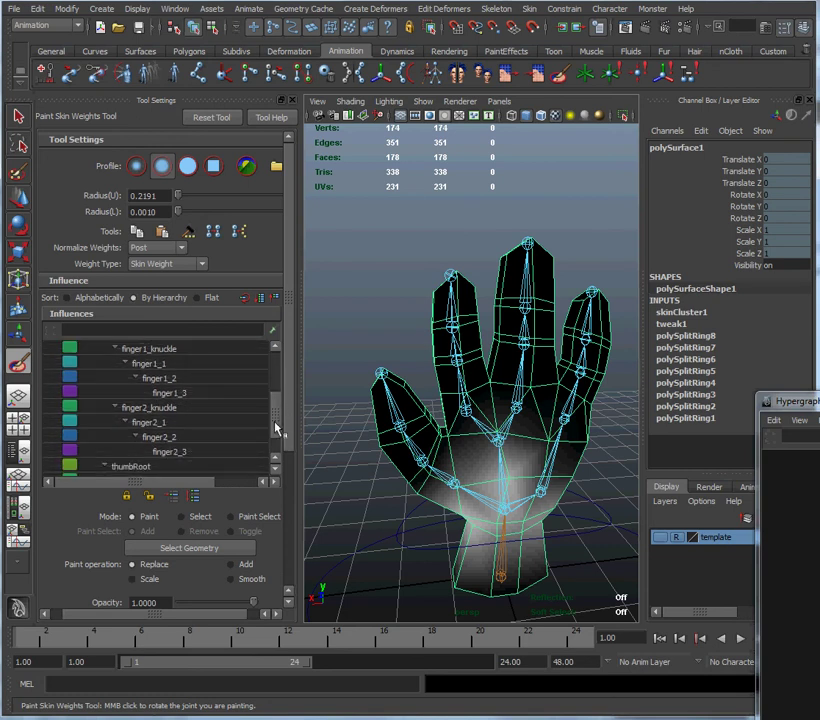
Step: Review finger1_2, finger1_3 and finger1_1 influences on the first finger
{"action": "left_click", "coordinate": [207, 379]}
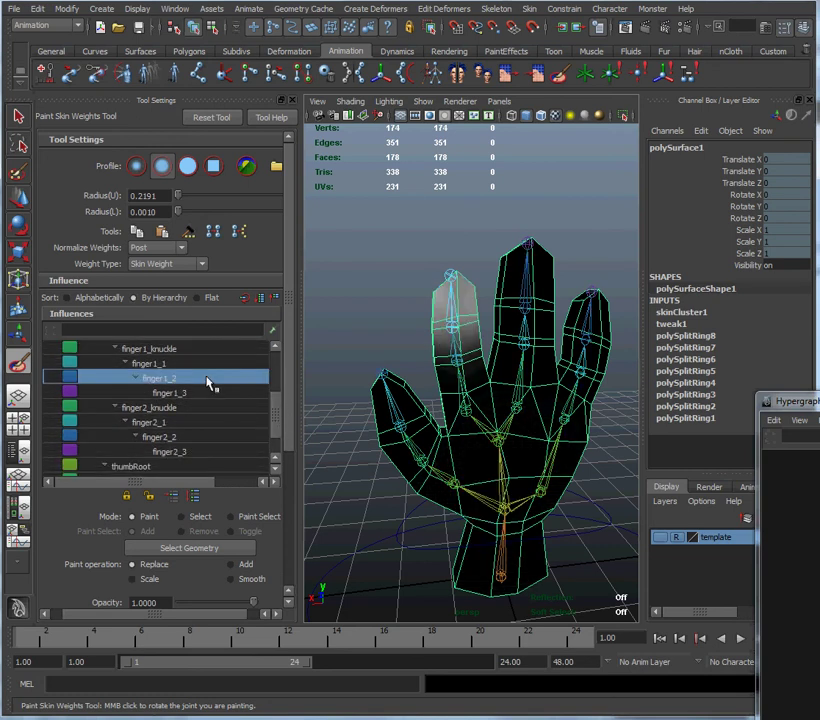
{"action": "mouse_move", "coordinate": [506, 318]}
{"action": "left_mouse_down", "text": "alt"}
{"action": "mouse_move", "coordinate": [514, 339]}
{"action": "mouse_move", "coordinate": [595, 344]}
{"action": "mouse_move", "coordinate": [569, 383]}
{"action": "mouse_move", "coordinate": [564, 349]}
{"action": "mouse_move", "coordinate": [498, 320]}
{"action": "left_mouse_up", "text": "alt"}
{"action": "right_click_drag", "start_coordinate": [498, 320], "coordinate": [532, 348], "text": "alt"}
{"action": "left_click", "coordinate": [211, 392]}
{"action": "left_click", "coordinate": [211, 364]}
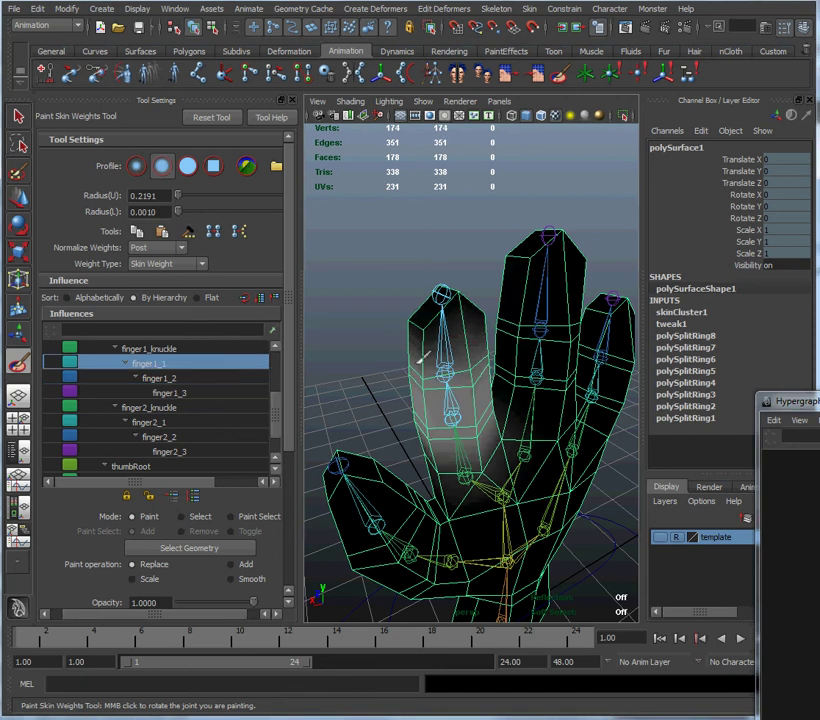
{"action": "mouse_move", "coordinate": [420, 340]}
{"action": "left_mouse_down", "text": "alt"}
{"action": "mouse_move", "coordinate": [399, 377]}
{"action": "mouse_move", "coordinate": [538, 388]}
{"action": "mouse_move", "coordinate": [531, 419]}
{"action": "mouse_move", "coordinate": [474, 402]}
{"action": "mouse_move", "coordinate": [486, 372]}
{"action": "left_mouse_up", "text": "alt"}
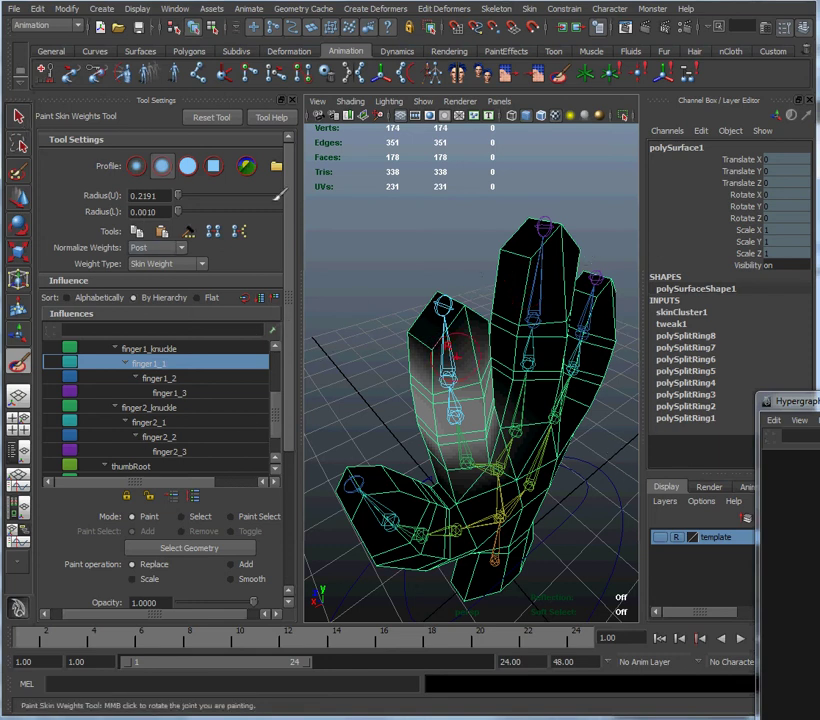
Step: Curl the fingers by setting ctrlRoot's Finger Curl 1 to 8.7, then resume weight painting
{"action": "left_click", "coordinate": [18, 116]}
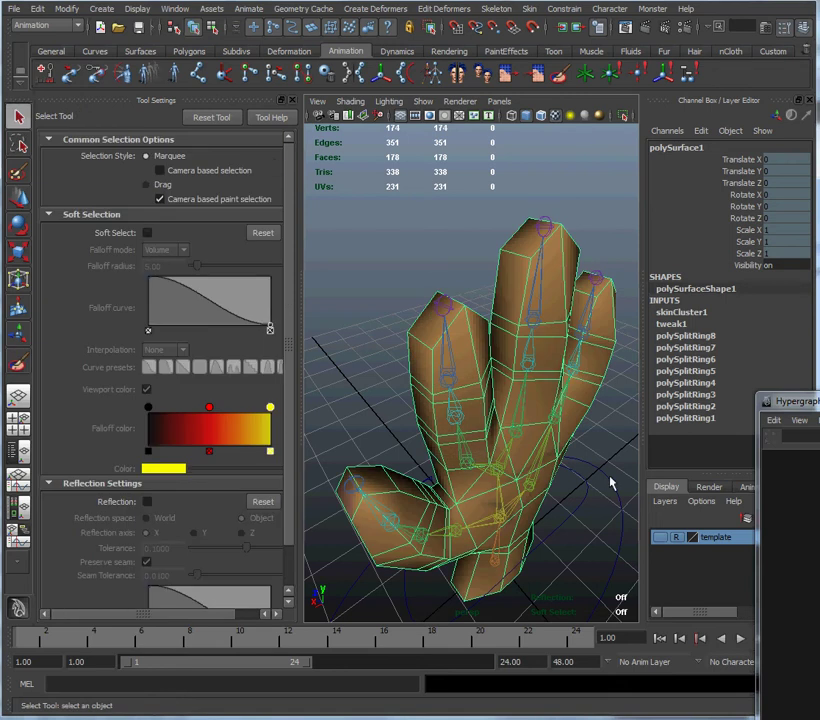
{"action": "left_click_drag", "start_coordinate": [600, 497], "coordinate": [602, 498]}
{"action": "left_click", "coordinate": [740, 231]}
{"action": "middle_click_drag", "start_coordinate": [419, 180], "coordinate": [485, 196]}
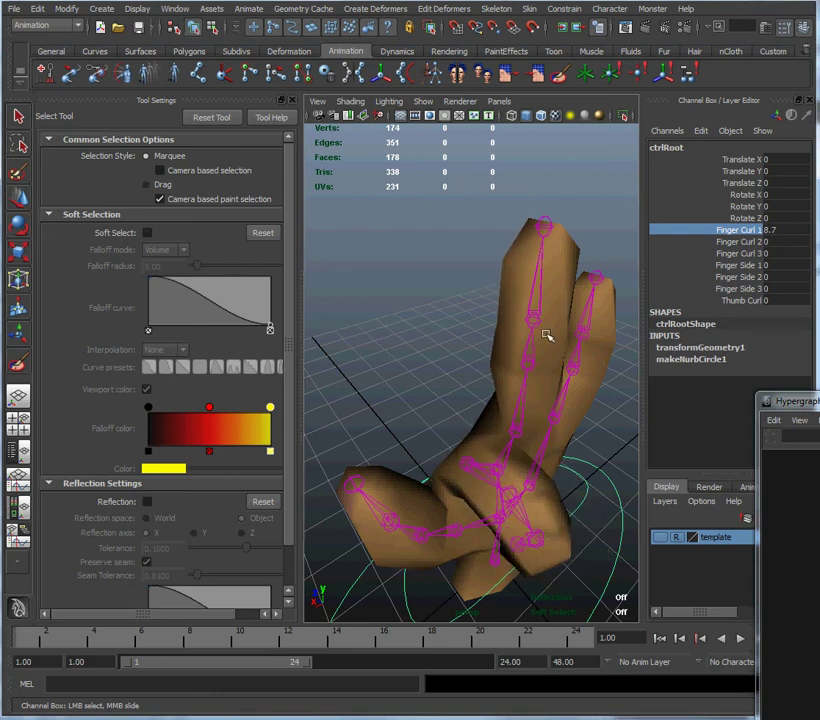
{"action": "right_click_drag", "start_coordinate": [511, 298], "coordinate": [482, 279]}
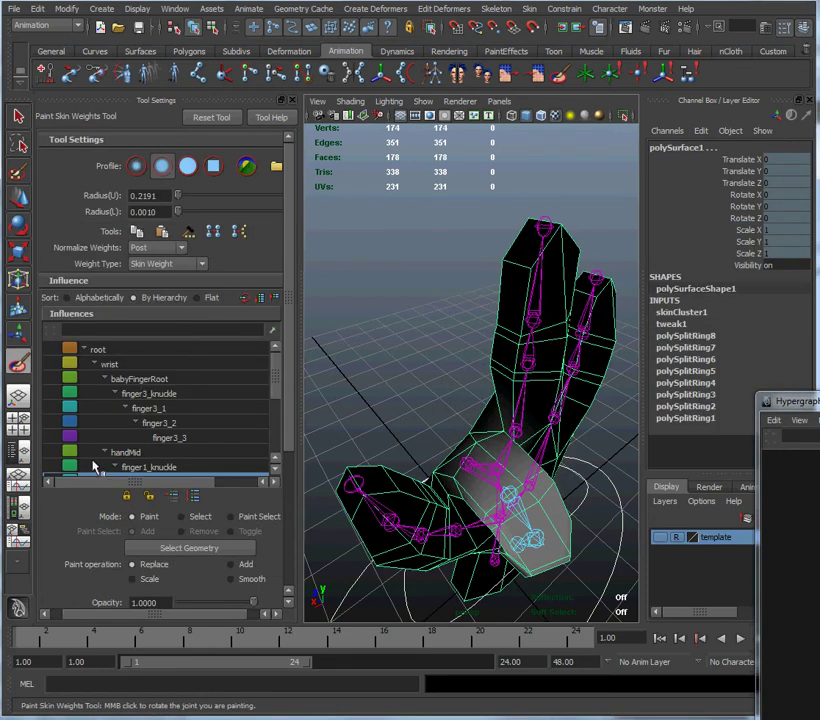
Step: Target the finger1_2 influence and scroll the settings down to the Value slider at 0.9806
{"action": "scroll", "coordinate": [278, 390], "scroll_direction": "down", "scroll_amount": 3}
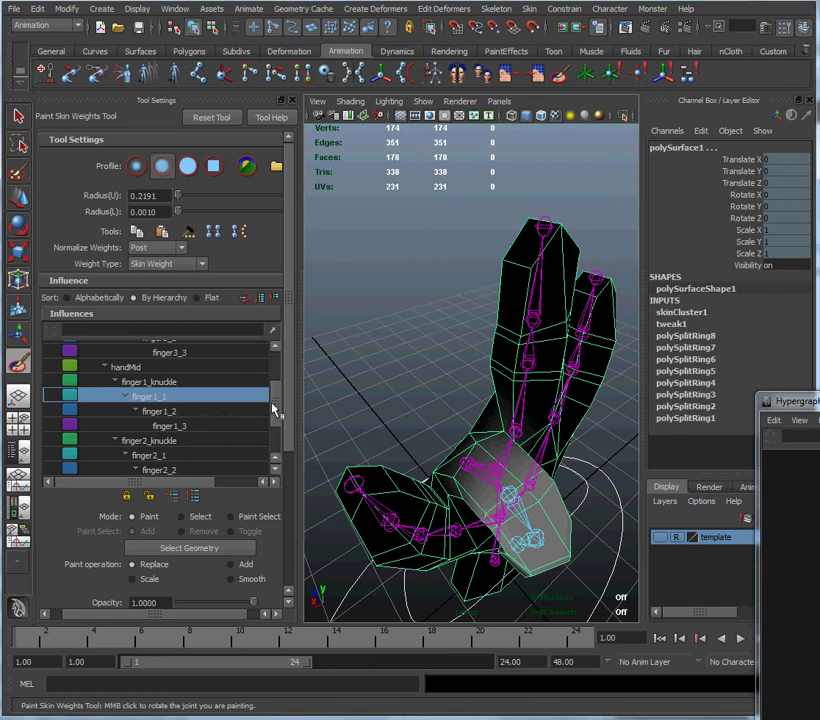
{"action": "scroll", "coordinate": [278, 415], "scroll_direction": "down", "scroll_amount": 2}
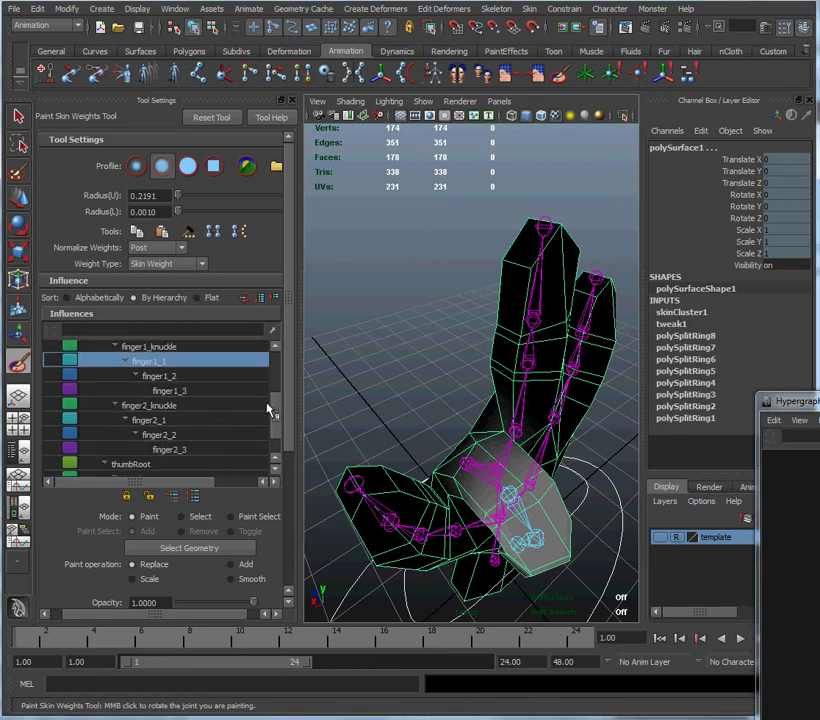
{"action": "scroll", "coordinate": [273, 414], "scroll_direction": "up", "scroll_amount": 1}
{"action": "scroll", "coordinate": [274, 415], "scroll_direction": "down", "scroll_amount": 1}
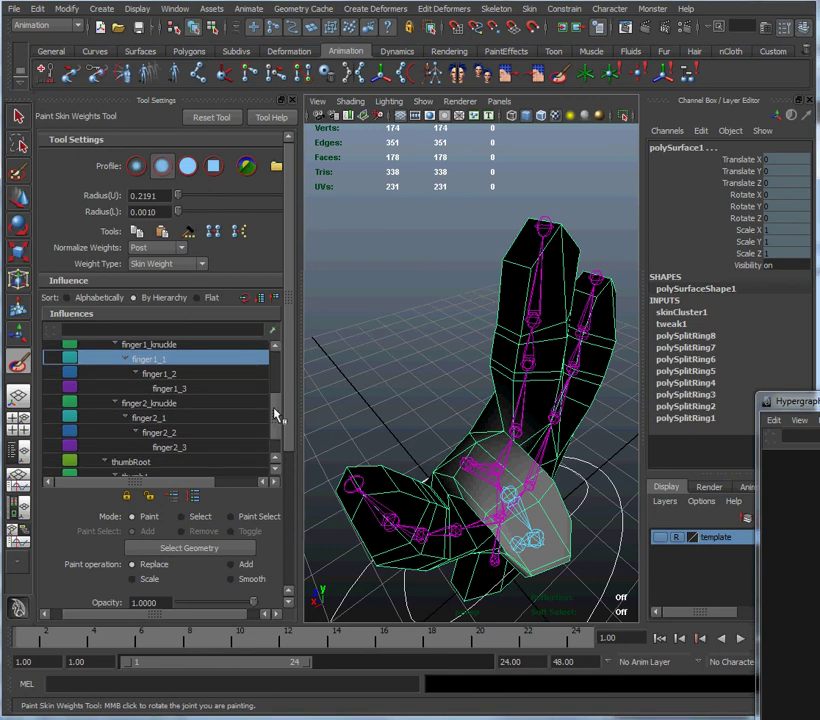
{"action": "left_click", "coordinate": [222, 436]}
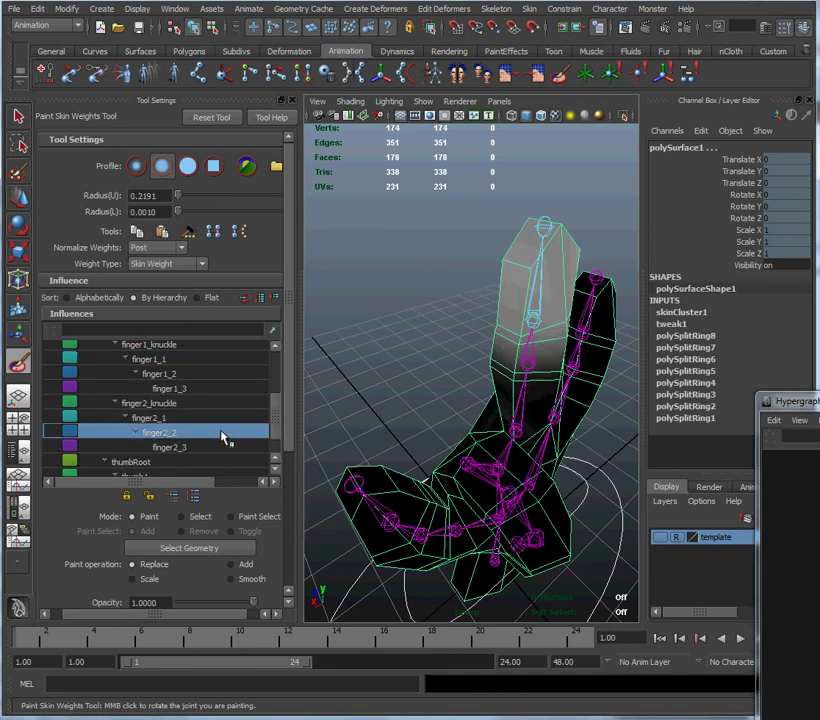
{"action": "left_click", "coordinate": [213, 374]}
{"action": "key", "text": "ctrl+z"}
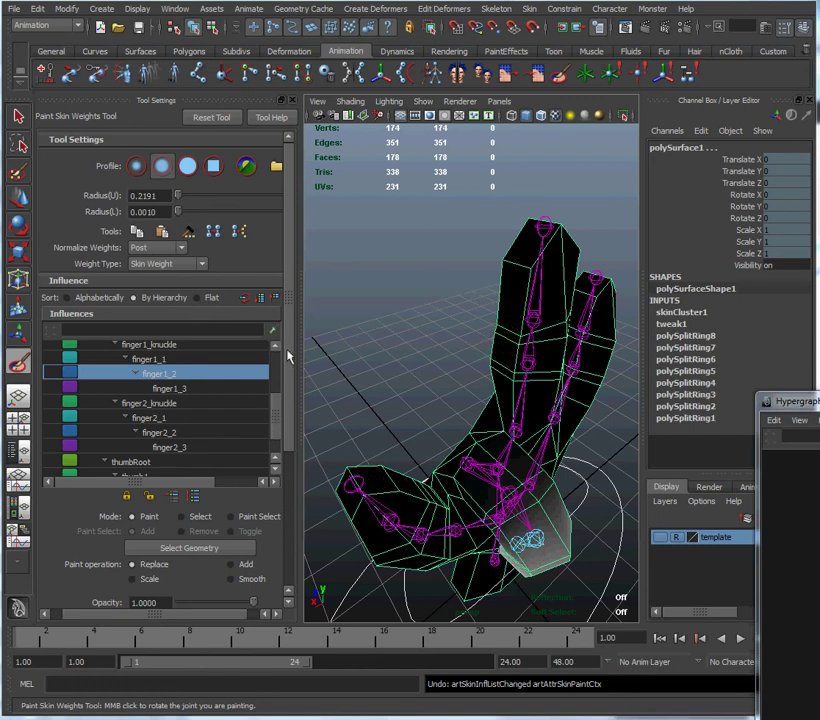
{"action": "left_click_drag", "start_coordinate": [288, 356], "coordinate": [285, 418]}
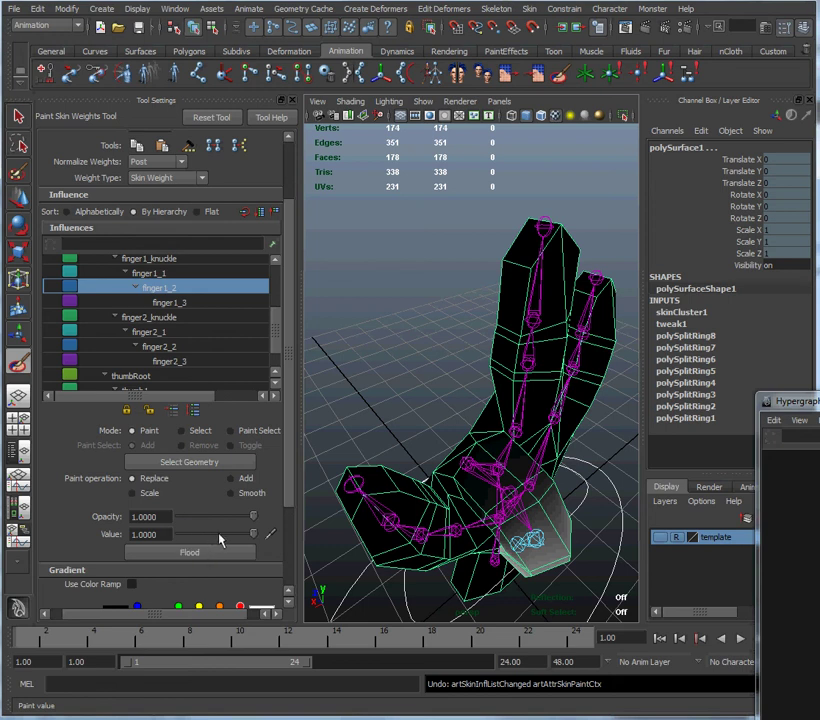
Step: Set the paint Value to 0 and test-bend a finger joint while inspecting weights
{"action": "left_click_drag", "start_coordinate": [251, 538], "coordinate": [253, 540]}
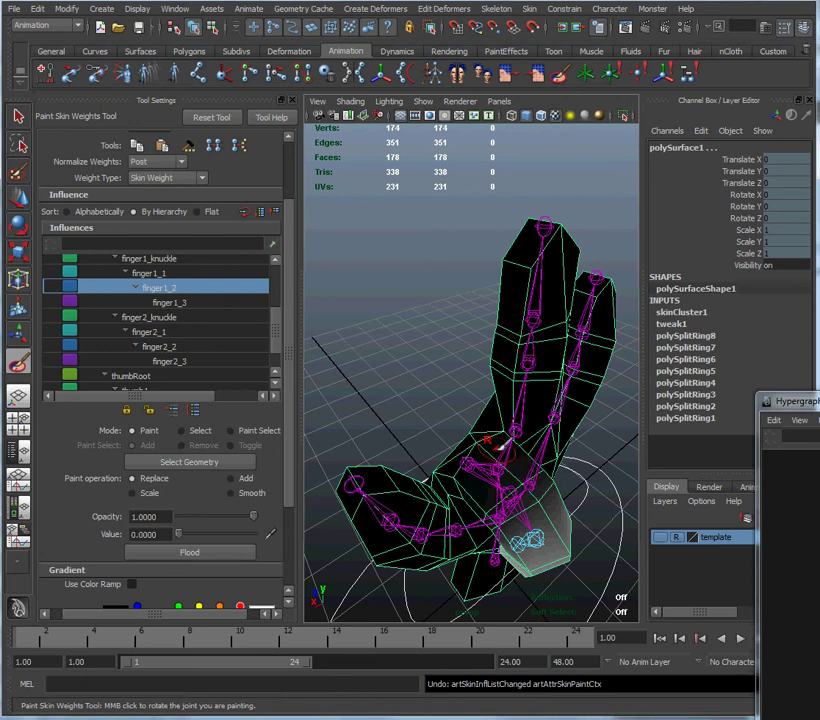
{"action": "mouse_move", "coordinate": [318, 290]}
{"action": "left_mouse_down", "text": "alt"}
{"action": "mouse_move", "coordinate": [466, 440]}
{"action": "mouse_move", "coordinate": [434, 372]}
{"action": "mouse_move", "coordinate": [380, 380]}
{"action": "mouse_move", "coordinate": [542, 483]}
{"action": "mouse_move", "coordinate": [518, 293]}
{"action": "left_mouse_up", "text": "alt"}
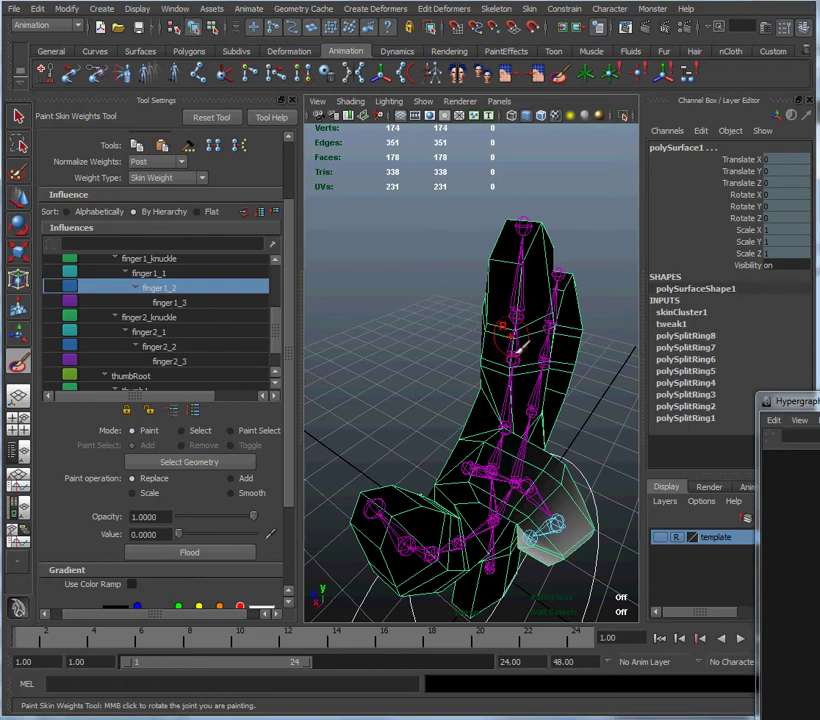
{"action": "left_click_drag", "start_coordinate": [518, 366], "coordinate": [480, 368], "text": "alt"}
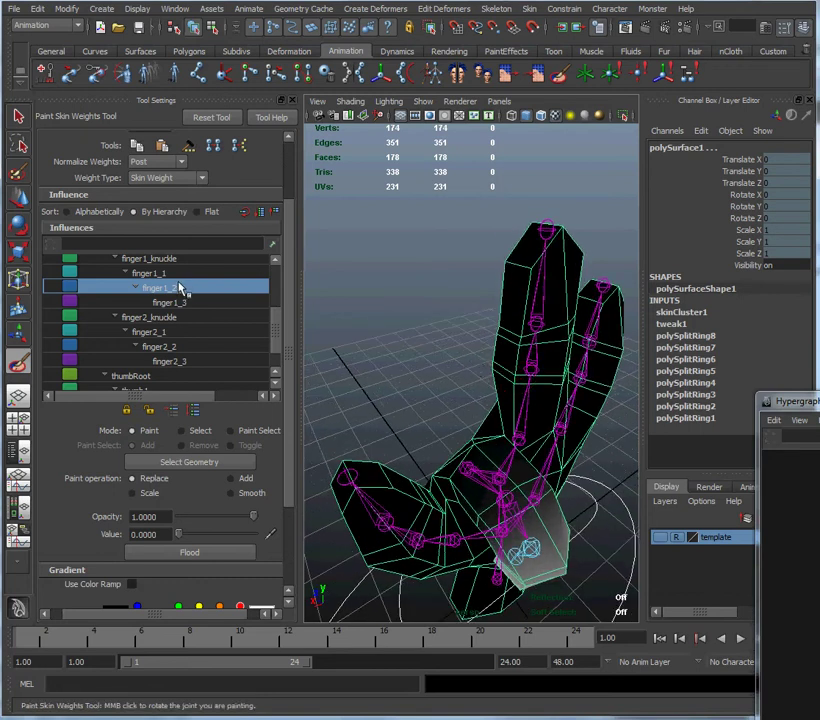
{"action": "left_click_drag", "start_coordinate": [366, 412], "coordinate": [470, 385], "text": "alt"}
{"action": "right_click_drag", "start_coordinate": [470, 385], "coordinate": [487, 373], "text": "alt"}
{"action": "mouse_move", "coordinate": [487, 373]}
{"action": "left_mouse_down", "text": "alt"}
{"action": "mouse_move", "coordinate": [480, 385]}
{"action": "mouse_move", "coordinate": [512, 410]}
{"action": "mouse_move", "coordinate": [474, 411]}
{"action": "mouse_move", "coordinate": [414, 436]}
{"action": "mouse_move", "coordinate": [439, 447]}
{"action": "mouse_move", "coordinate": [391, 372]}
{"action": "left_mouse_up", "text": "alt"}
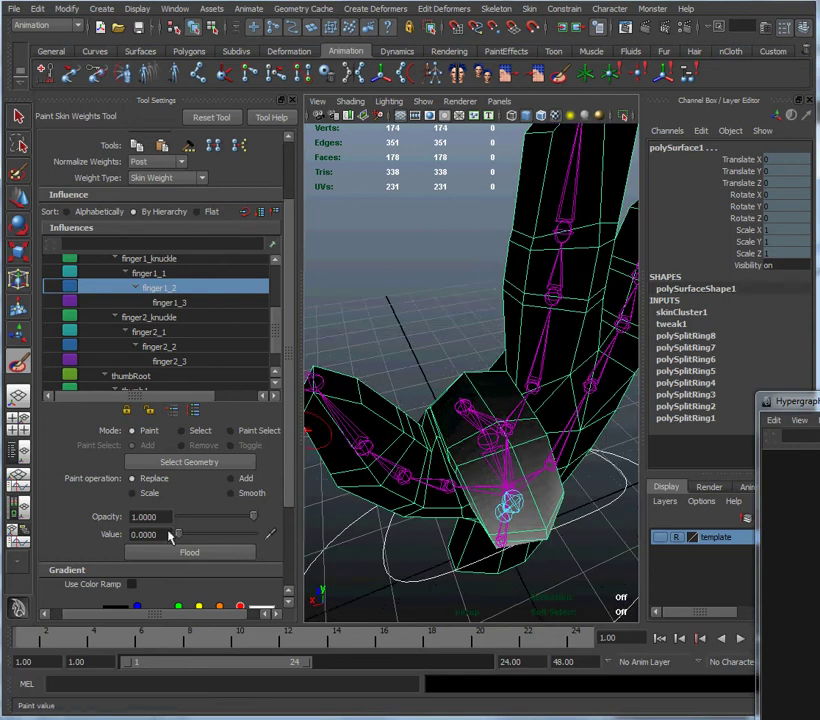
{"action": "left_click_drag", "start_coordinate": [549, 216], "coordinate": [533, 250]}
{"action": "middle_click_drag", "start_coordinate": [533, 250], "coordinate": [520, 268]}
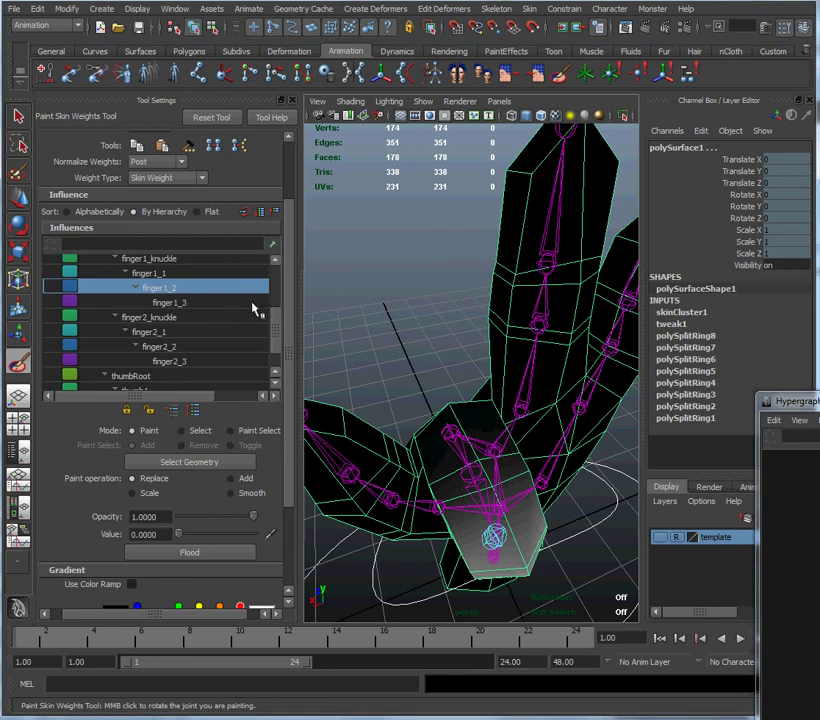
Step: Switch the influence to finger1_3 and inspect the raised finger from several angles
{"action": "left_click", "coordinate": [170, 302]}
{"action": "left_click_drag", "start_coordinate": [353, 362], "coordinate": [461, 432], "text": "alt"}
{"action": "right_click_drag", "start_coordinate": [461, 432], "coordinate": [530, 518], "text": "alt"}
{"action": "left_click_drag", "start_coordinate": [527, 271], "coordinate": [513, 300], "text": "alt"}
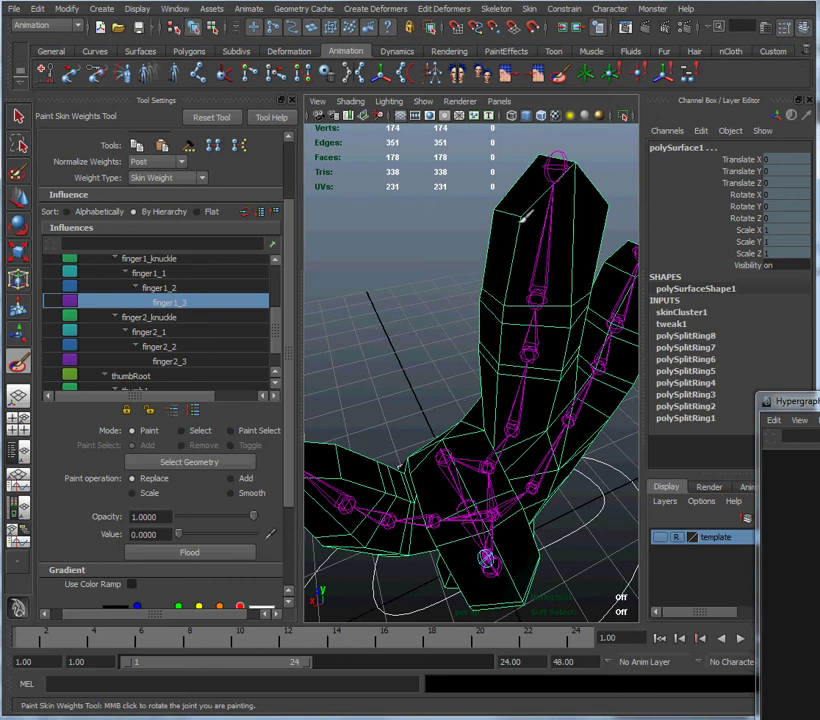
{"action": "mouse_move", "coordinate": [498, 304]}
{"action": "left_mouse_down", "text": "alt"}
{"action": "mouse_move", "coordinate": [610, 309]}
{"action": "mouse_move", "coordinate": [490, 288]}
{"action": "left_mouse_up", "text": "alt"}
{"action": "left_click_drag", "start_coordinate": [495, 172], "coordinate": [552, 263], "text": "alt"}
{"action": "left_click_drag", "start_coordinate": [410, 220], "coordinate": [525, 287], "text": "alt"}
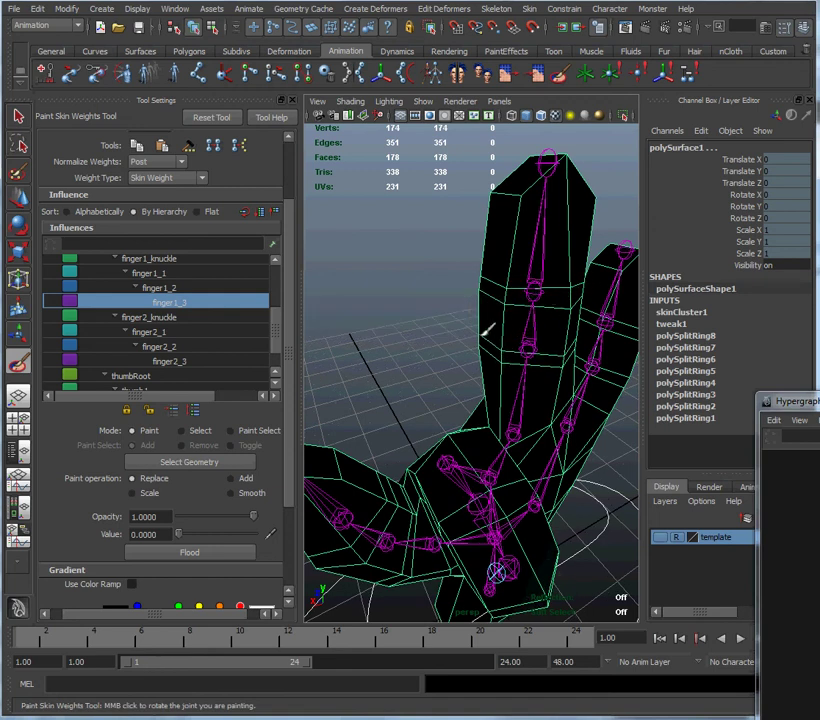
{"action": "left_click_drag", "start_coordinate": [523, 283], "coordinate": [549, 284], "text": "alt"}
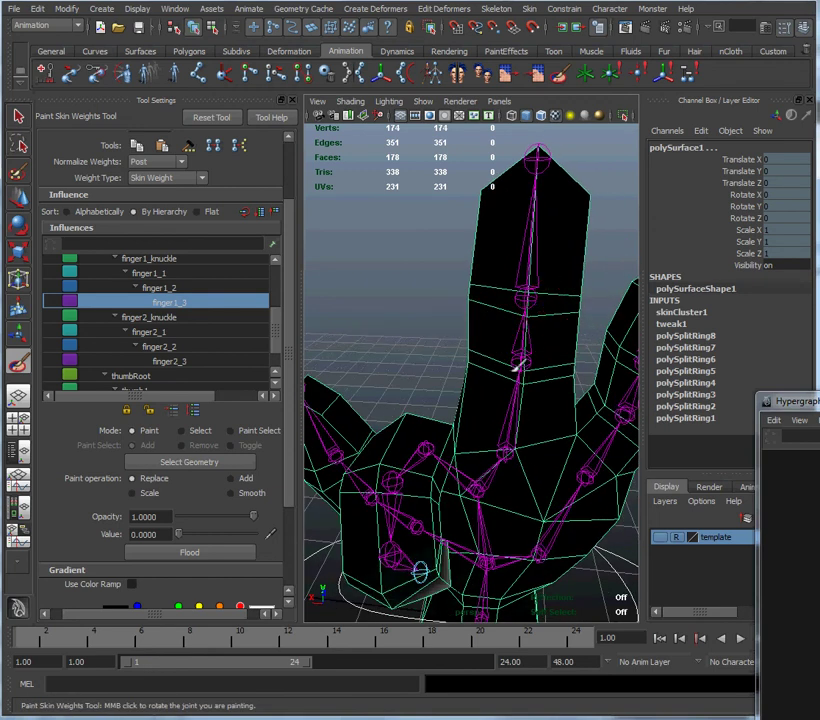
{"action": "left_click_drag", "start_coordinate": [578, 330], "coordinate": [516, 337], "text": "alt"}
{"action": "left_click_drag", "start_coordinate": [508, 283], "coordinate": [450, 320], "text": "alt"}
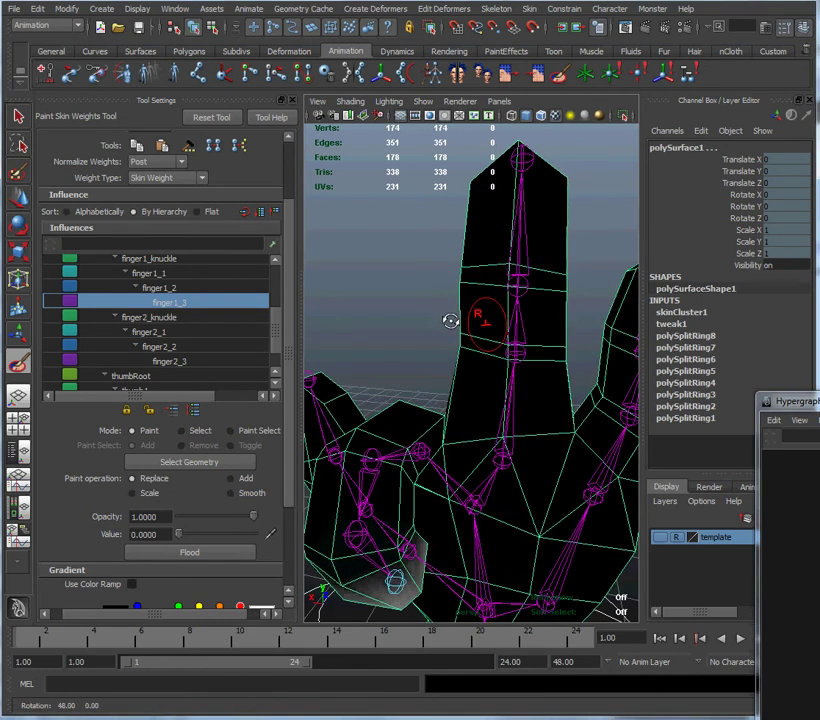
Step: Check the finger1_2 and then finger1_1 influences while orbiting around the raised fingers
{"action": "left_click", "coordinate": [225, 290]}
{"action": "left_click_drag", "start_coordinate": [485, 335], "coordinate": [540, 350], "text": "alt"}
{"action": "left_click_drag", "start_coordinate": [494, 324], "coordinate": [300, 310], "text": "alt"}
{"action": "left_click", "coordinate": [229, 274]}
{"action": "mouse_move", "coordinate": [466, 320]}
{"action": "left_mouse_down", "text": "alt"}
{"action": "mouse_move", "coordinate": [469, 352]}
{"action": "mouse_move", "coordinate": [545, 319]}
{"action": "mouse_move", "coordinate": [578, 355]}
{"action": "mouse_move", "coordinate": [498, 315]}
{"action": "mouse_move", "coordinate": [549, 421]}
{"action": "left_mouse_up", "text": "alt"}
{"action": "mouse_move", "coordinate": [555, 305]}
{"action": "left_mouse_down", "text": "alt"}
{"action": "mouse_move", "coordinate": [548, 400]}
{"action": "mouse_move", "coordinate": [531, 348]}
{"action": "left_mouse_up", "text": "alt"}
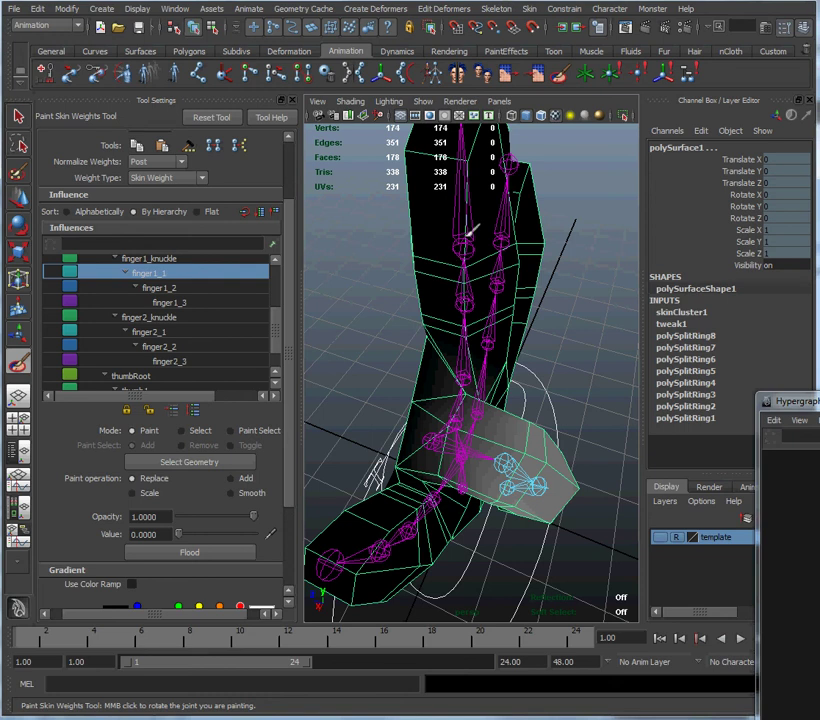
{"action": "left_click_drag", "start_coordinate": [441, 234], "coordinate": [417, 238], "text": "alt"}
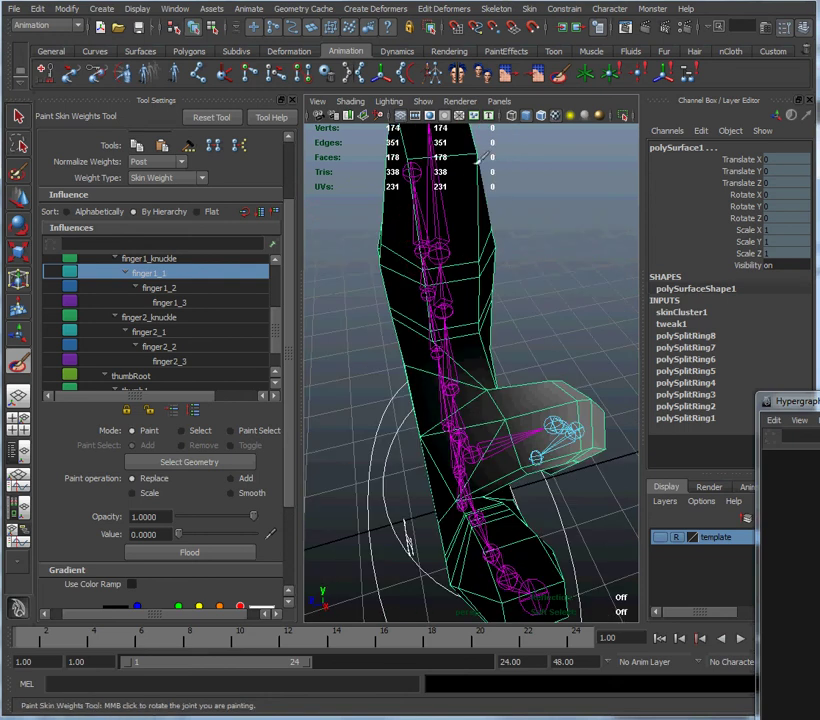
{"action": "mouse_move", "coordinate": [484, 157]}
{"action": "left_mouse_down", "text": "alt"}
{"action": "mouse_move", "coordinate": [439, 271]}
{"action": "mouse_move", "coordinate": [518, 238]}
{"action": "left_mouse_up", "text": "alt"}
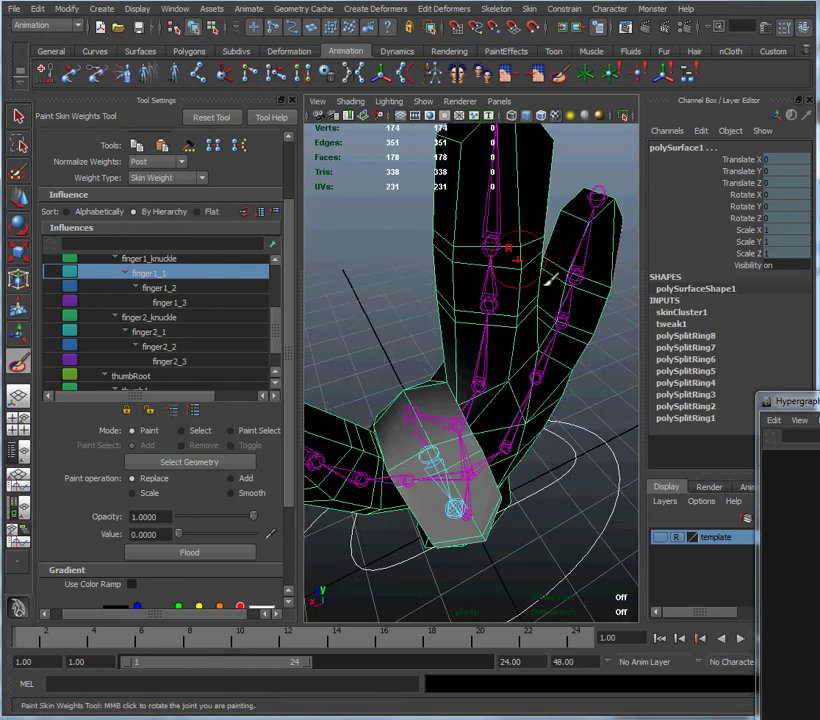
{"action": "left_click_drag", "start_coordinate": [549, 278], "coordinate": [468, 340], "text": "alt"}
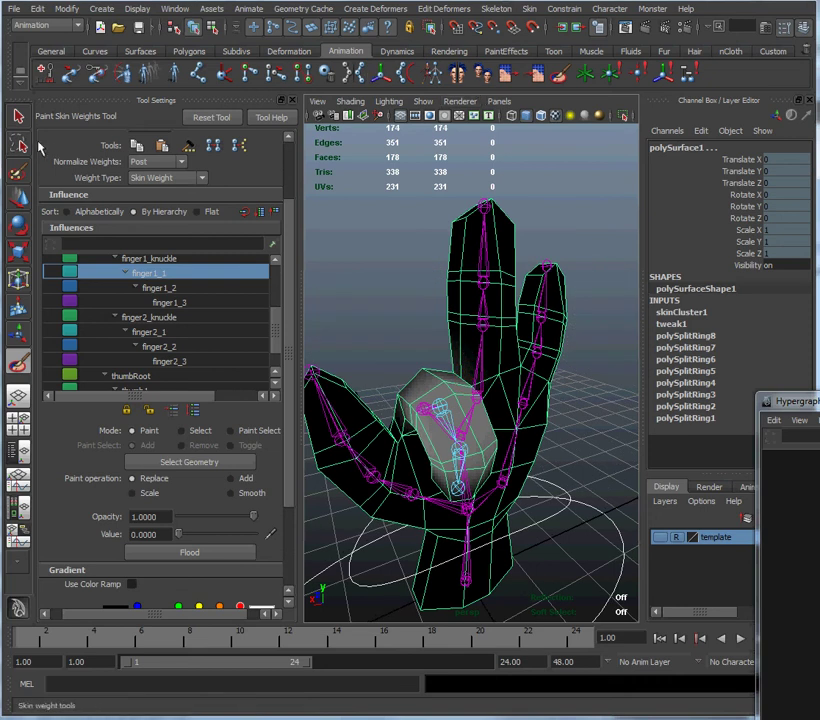
Step: Select ctrlRoot and set Finger Curl 1 to 4.4 so the fingers partly curl
{"action": "left_click", "coordinate": [19, 117]}
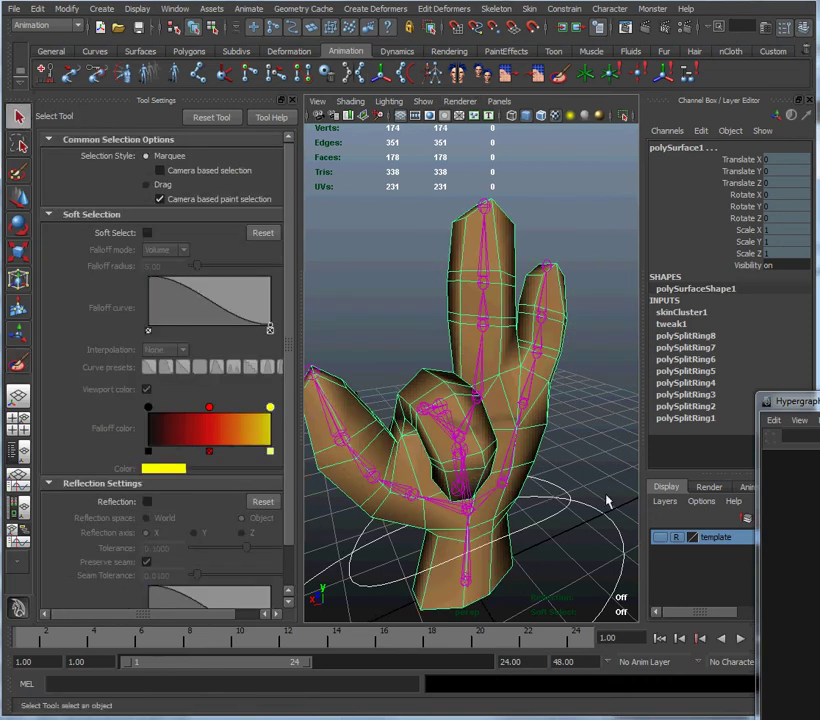
{"action": "left_click_drag", "start_coordinate": [589, 523], "coordinate": [589, 527]}
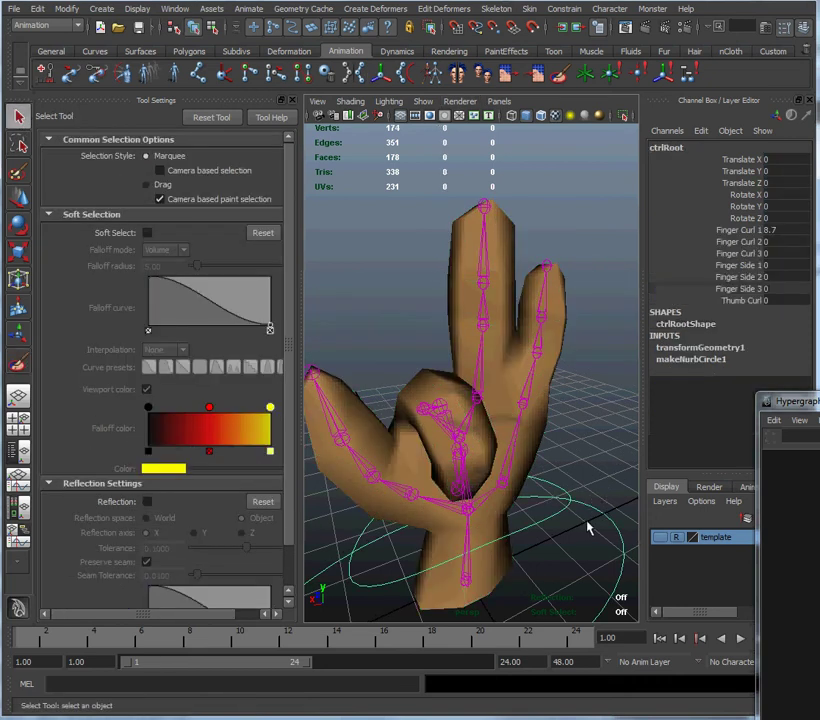
{"action": "left_click", "coordinate": [733, 230]}
{"action": "middle_click_drag", "start_coordinate": [585, 199], "coordinate": [433, 262]}
{"action": "scroll", "coordinate": [468, 271], "scroll_direction": "up", "scroll_amount": 5}
{"action": "mouse_move", "coordinate": [573, 232]}
{"action": "middle_mouse_down"}
{"action": "mouse_move", "coordinate": [561, 208]}
{"action": "mouse_move", "coordinate": [531, 214]}
{"action": "mouse_move", "coordinate": [591, 224]}
{"action": "mouse_move", "coordinate": [531, 216]}
{"action": "mouse_move", "coordinate": [589, 223]}
{"action": "mouse_move", "coordinate": [527, 227]}
{"action": "mouse_move", "coordinate": [566, 244]}
{"action": "middle_mouse_up"}
{"action": "right_click_drag", "start_coordinate": [566, 244], "coordinate": [412, 298], "text": "alt"}
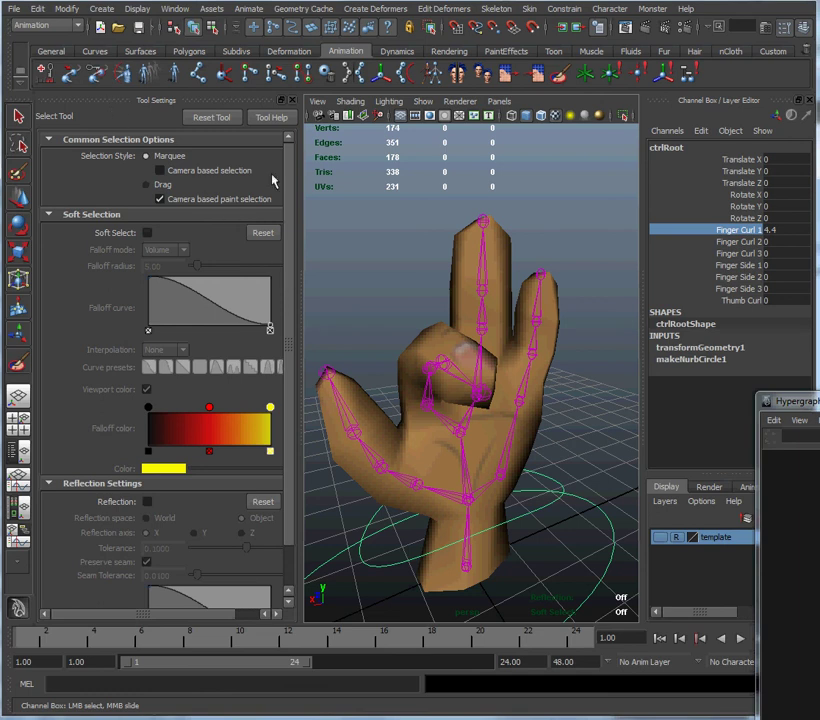
{"action": "right_click_drag", "start_coordinate": [462, 295], "coordinate": [427, 291]}
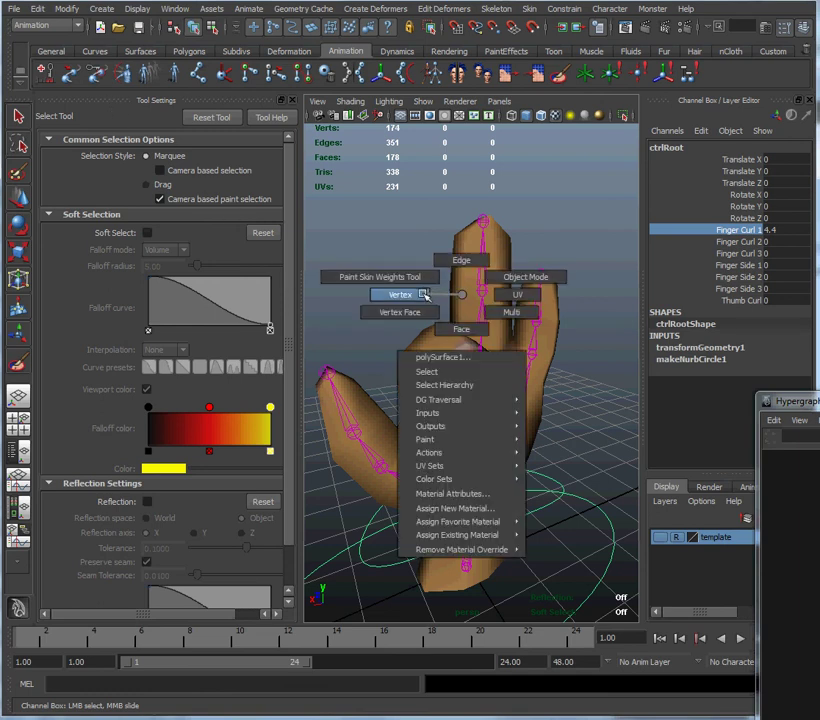
Step: Resume the Paint Skin Weights Tool, undo the trial ring-finger stroke, and test-rotate a joint
{"action": "right_click_drag", "start_coordinate": [425, 293], "coordinate": [412, 277]}
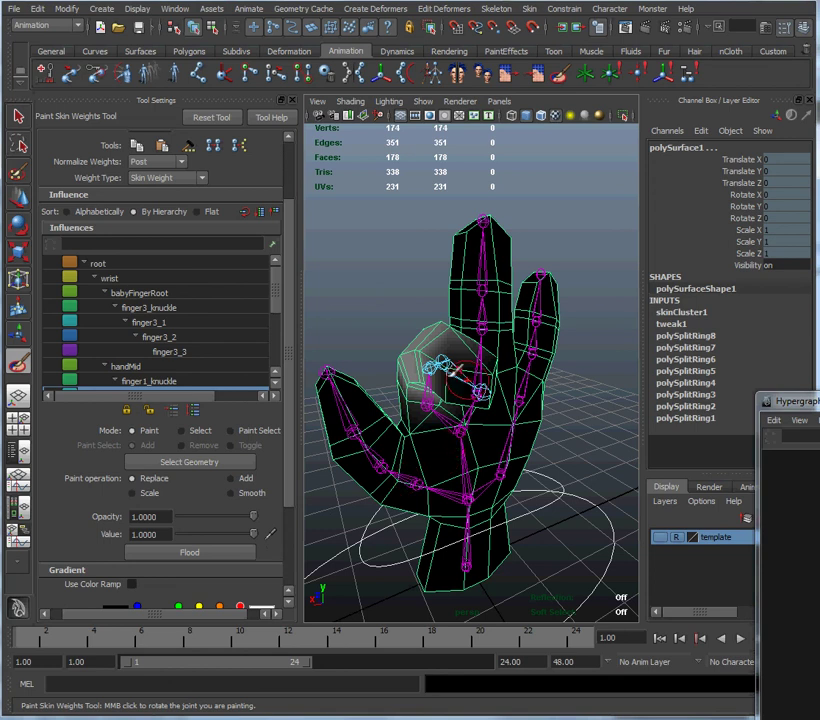
{"action": "mouse_move", "coordinate": [424, 361]}
{"action": "left_mouse_down", "text": "alt"}
{"action": "mouse_move", "coordinate": [509, 366]}
{"action": "mouse_move", "coordinate": [494, 399]}
{"action": "mouse_move", "coordinate": [388, 358]}
{"action": "mouse_move", "coordinate": [503, 366]}
{"action": "mouse_move", "coordinate": [535, 324]}
{"action": "left_mouse_up", "text": "alt"}
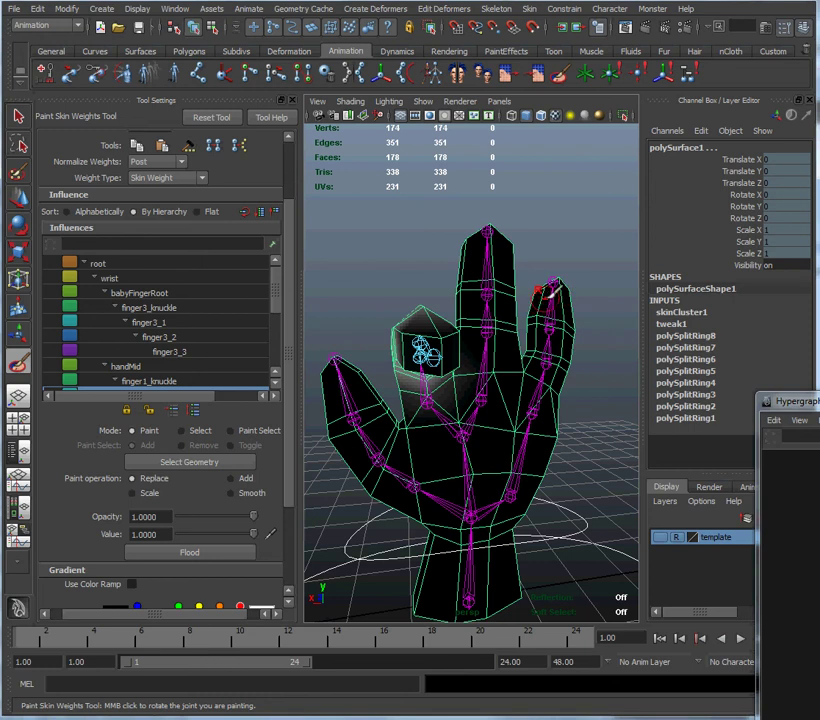
{"action": "mouse_move", "coordinate": [470, 335]}
{"action": "left_mouse_down", "text": "alt"}
{"action": "mouse_move", "coordinate": [466, 371]}
{"action": "mouse_move", "coordinate": [549, 293]}
{"action": "mouse_move", "coordinate": [542, 275]}
{"action": "mouse_move", "coordinate": [540, 305]}
{"action": "mouse_move", "coordinate": [552, 320]}
{"action": "mouse_move", "coordinate": [562, 296]}
{"action": "mouse_move", "coordinate": [530, 366]}
{"action": "left_mouse_up", "text": "alt"}
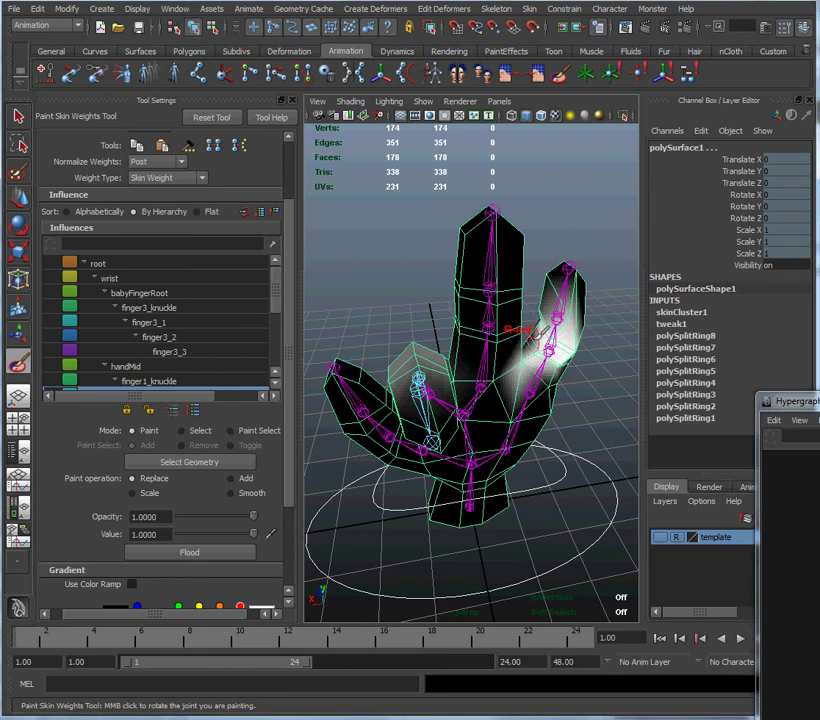
{"action": "key", "text": "ctrl+z"}
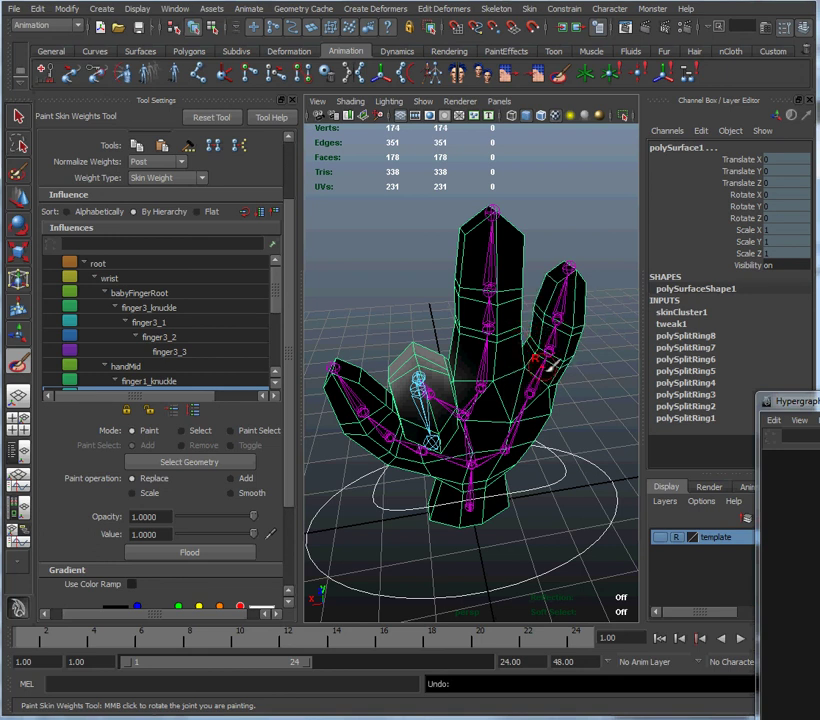
{"action": "left_click_drag", "start_coordinate": [381, 384], "coordinate": [463, 362], "text": "alt"}
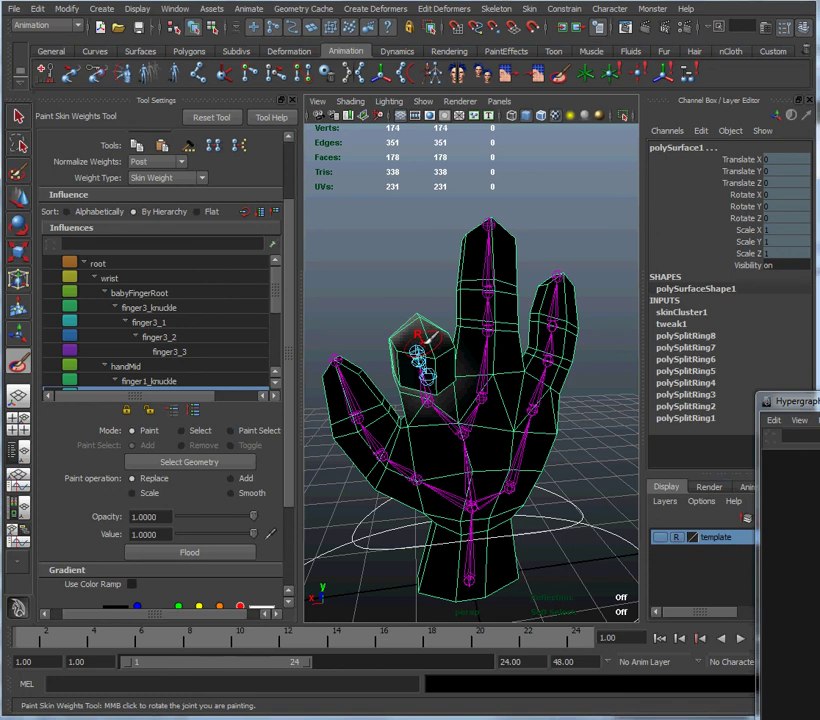
{"action": "mouse_move", "coordinate": [436, 348]}
{"action": "middle_mouse_down"}
{"action": "mouse_move", "coordinate": [522, 320]}
{"action": "mouse_move", "coordinate": [516, 326]}
{"action": "middle_mouse_up"}
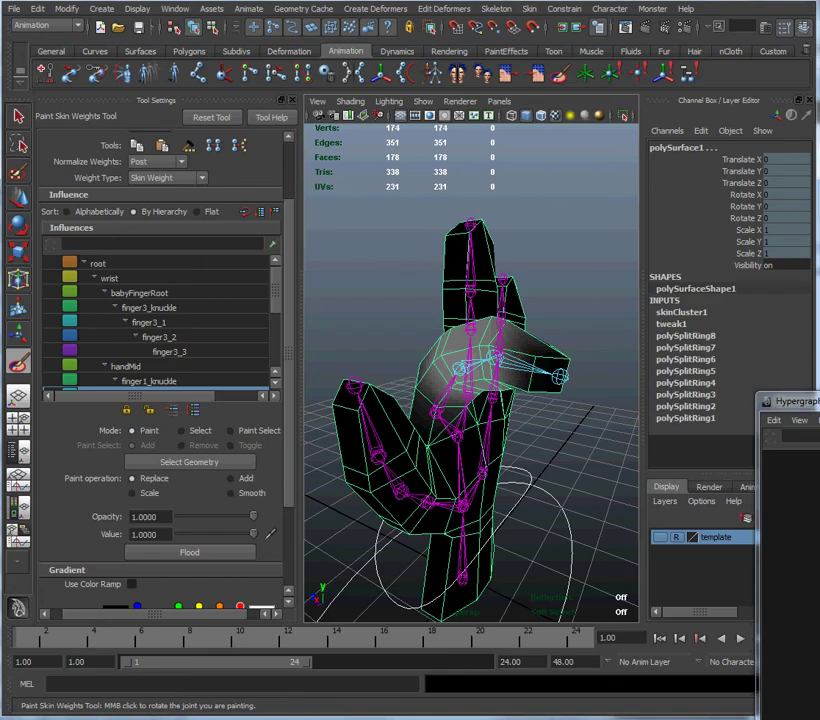